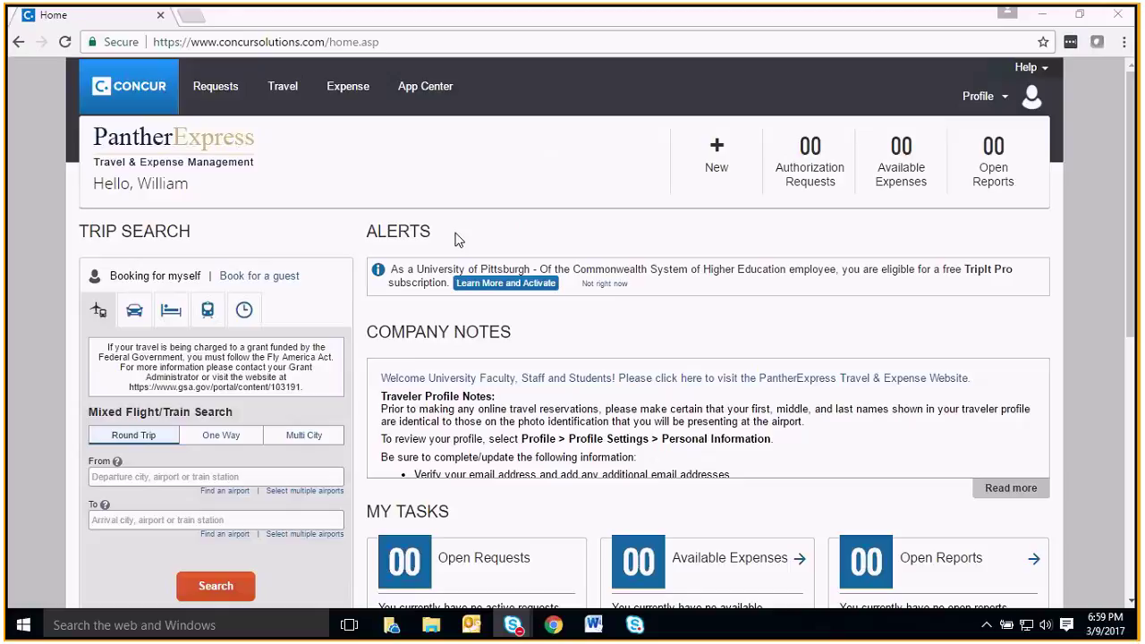
Step: Look over the Travel page, the active requests and the blank new request form, and return to the home page
left_click(286, 93)
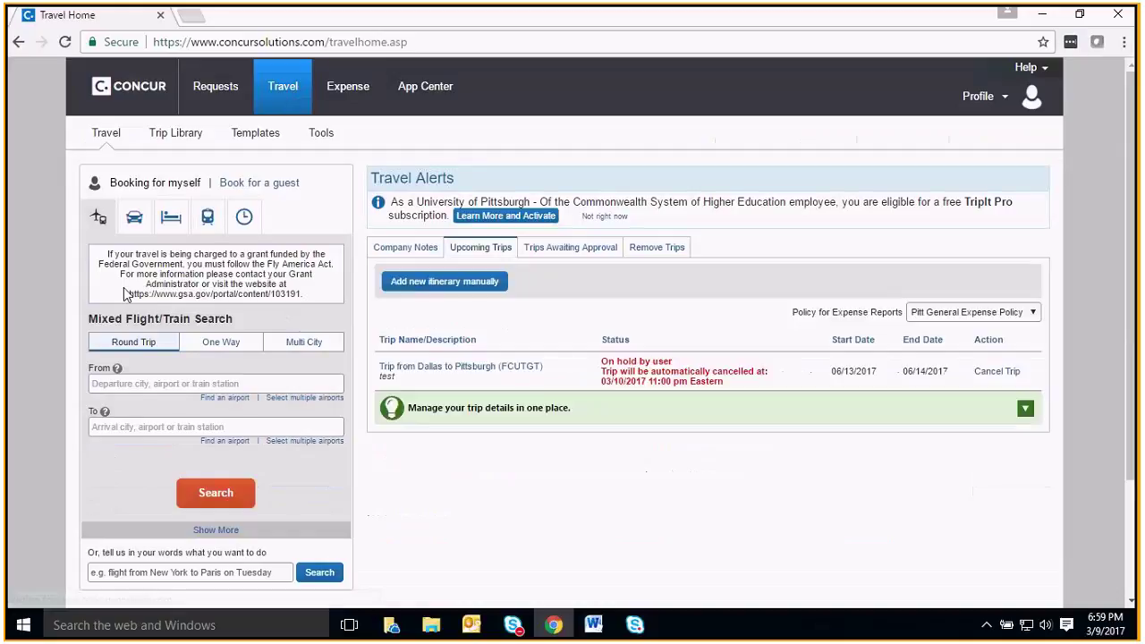
left_click(142, 107)
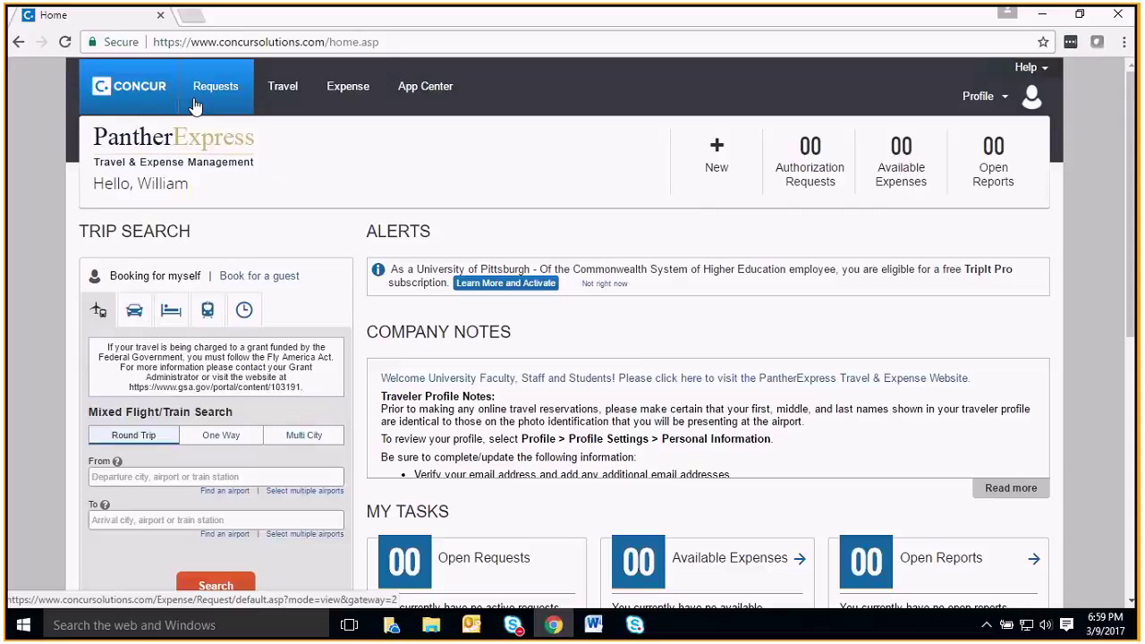
left_click(202, 93)
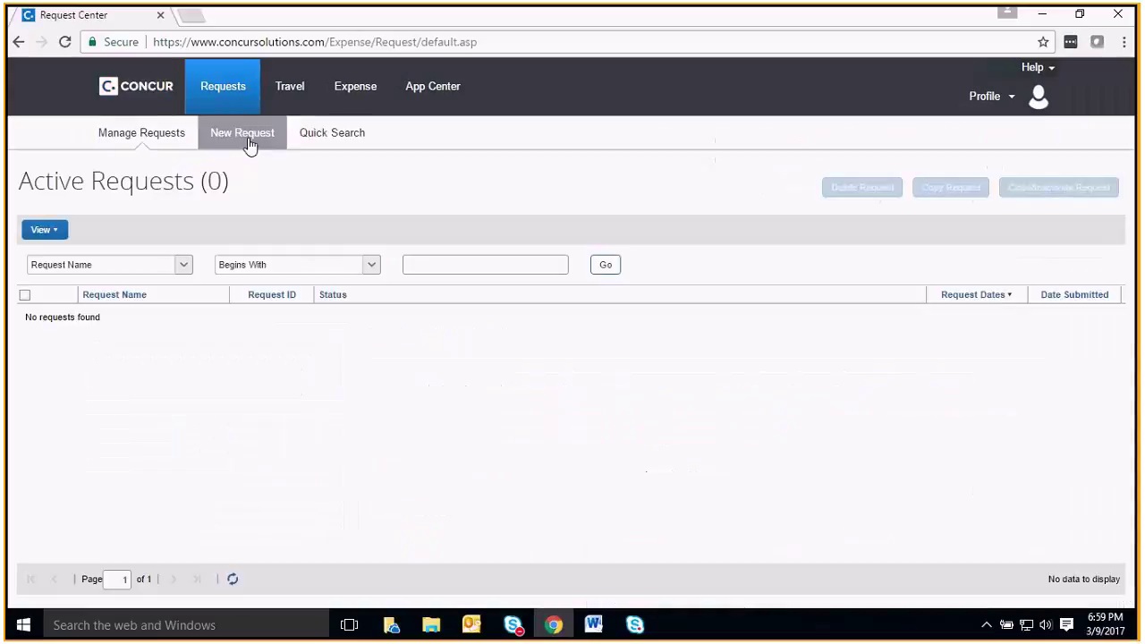
left_click(244, 134)
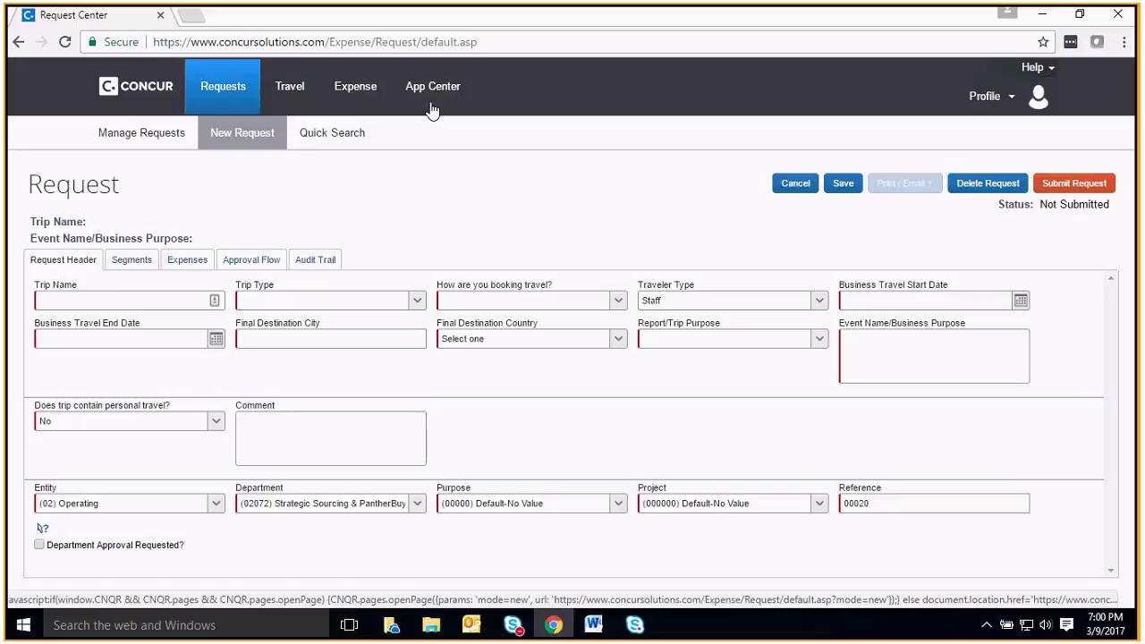
left_click(150, 85)
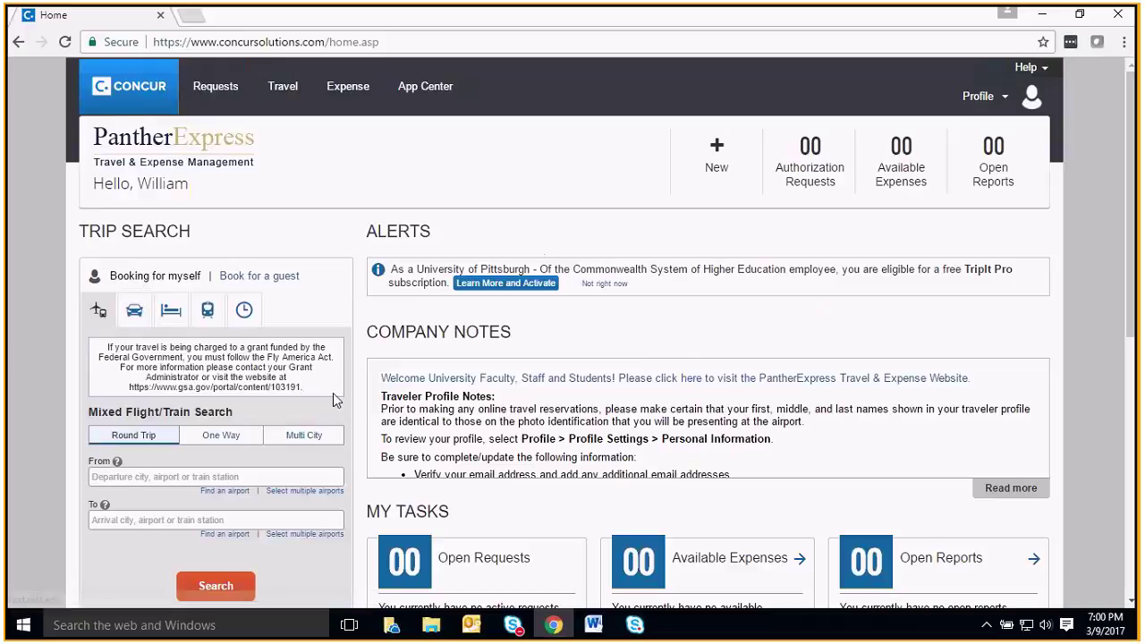
Step: Review the Travel section's trips awaiting approval, removable trips, company notes, trip library and travel templates
left_click(296, 92)
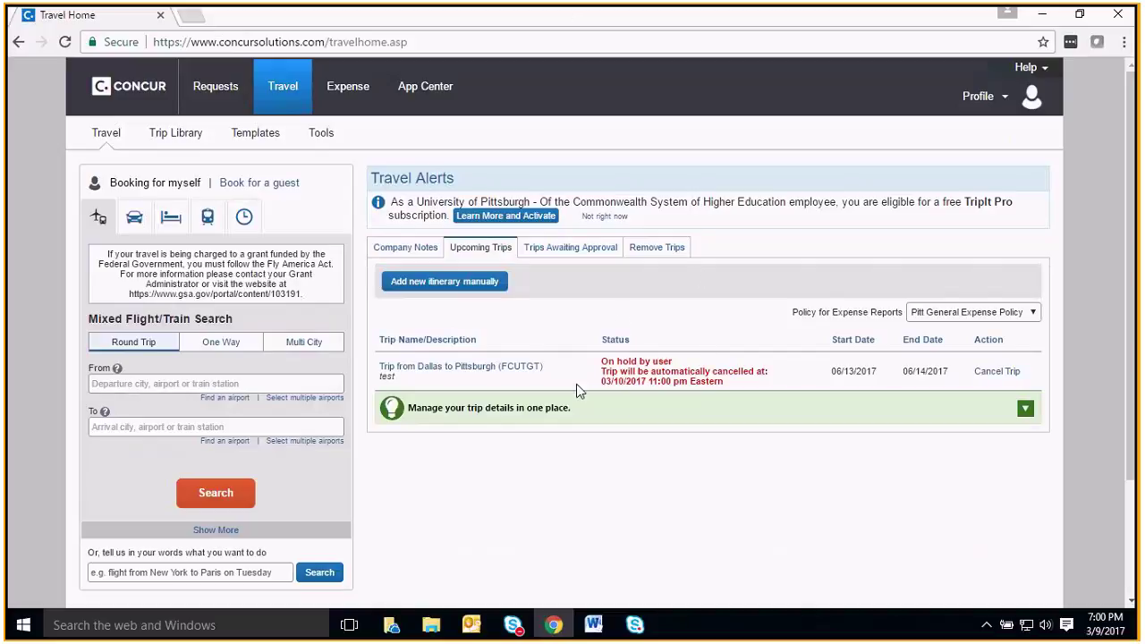
left_click(546, 256)
left_click(678, 251)
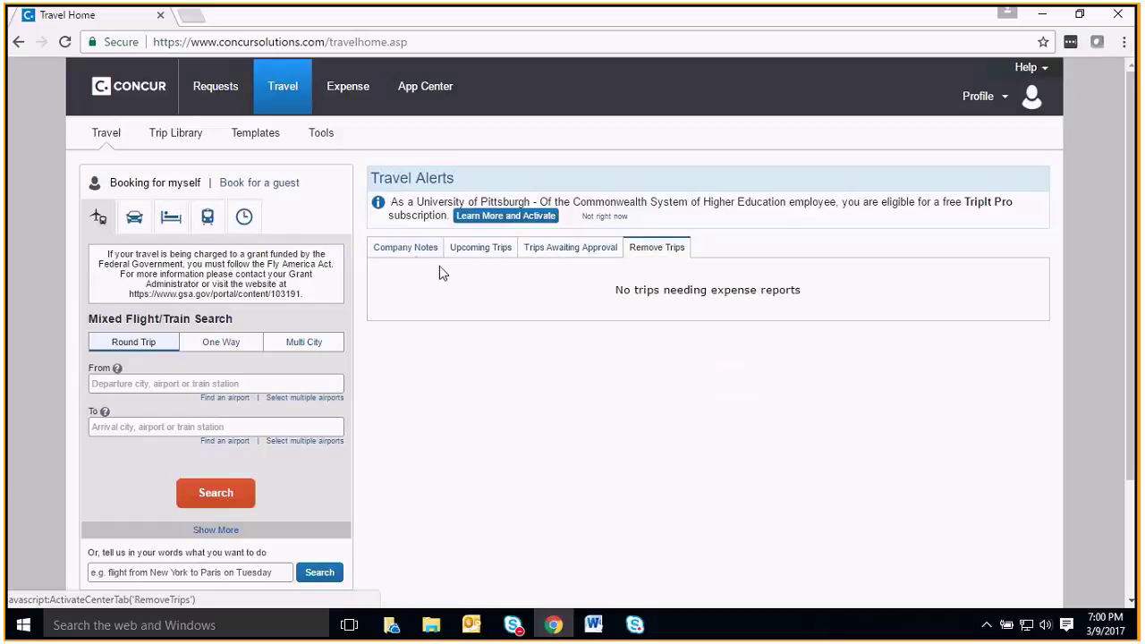
left_click(407, 249)
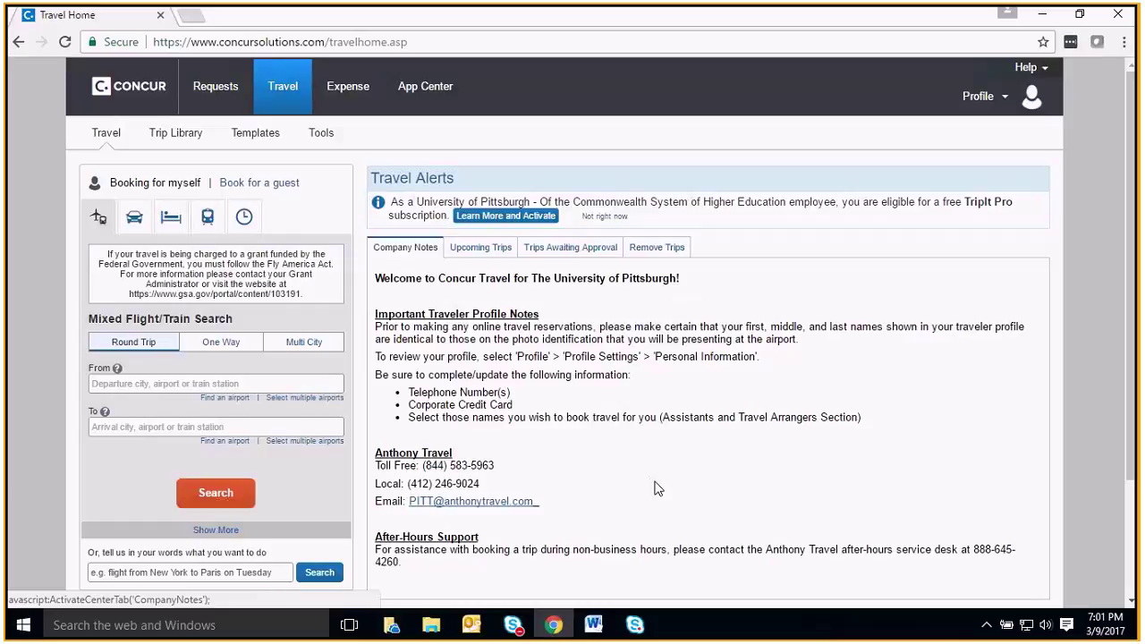
left_click(195, 148)
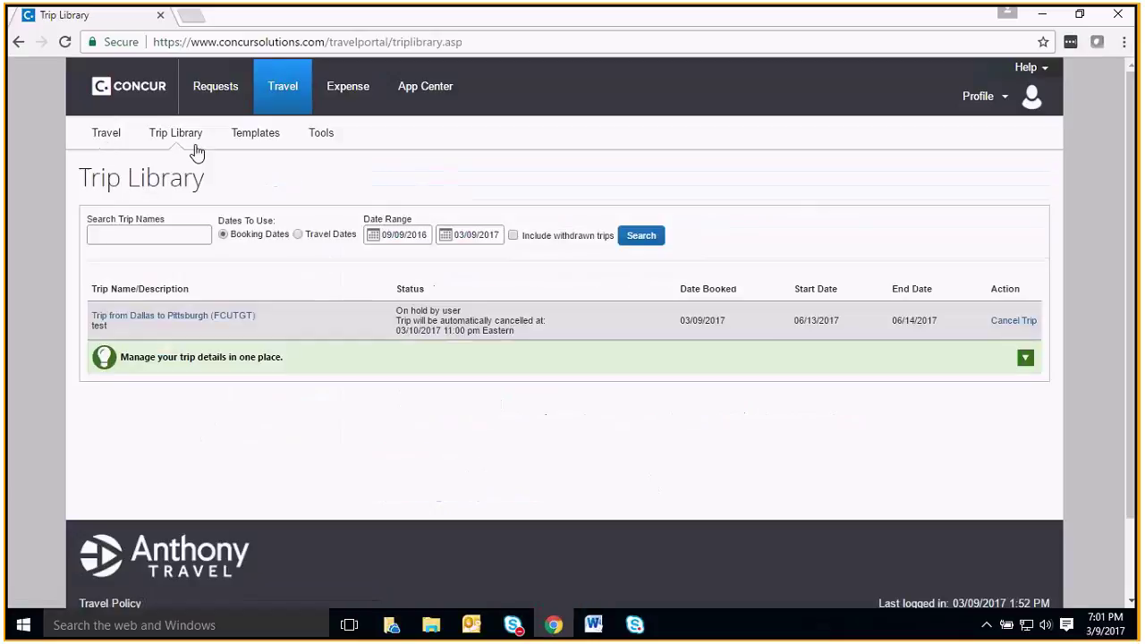
left_click(242, 144)
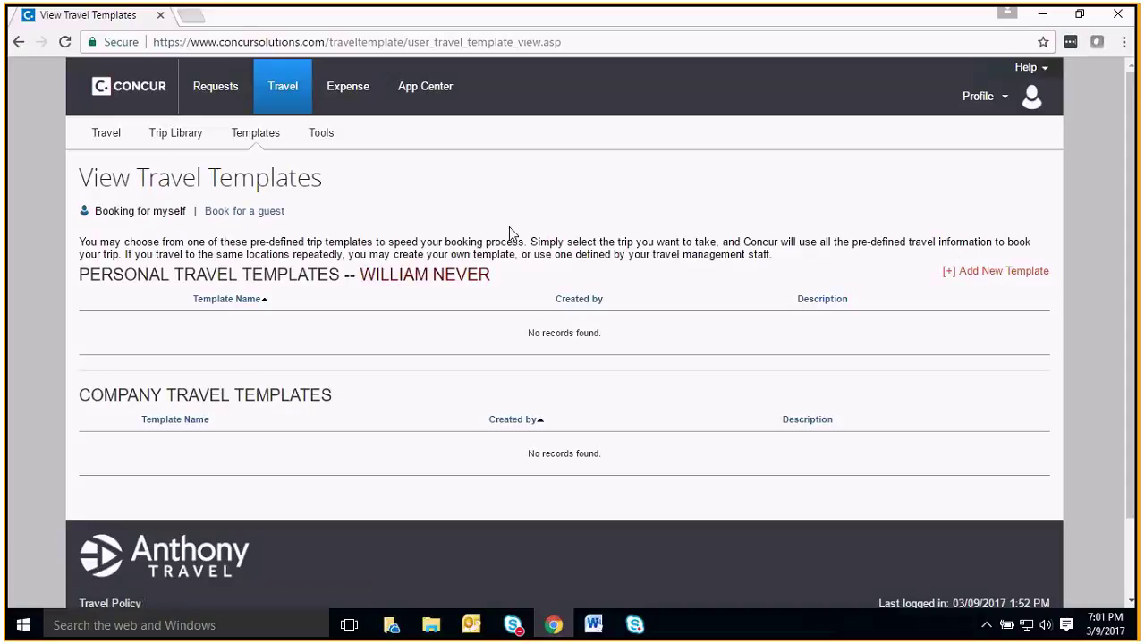
Step: Set up a round-trip flight search from Dallas, TX - Dallas Area Airports to Pittsburgh, PA - Pittsburgh Intl Arpt
left_click(109, 134)
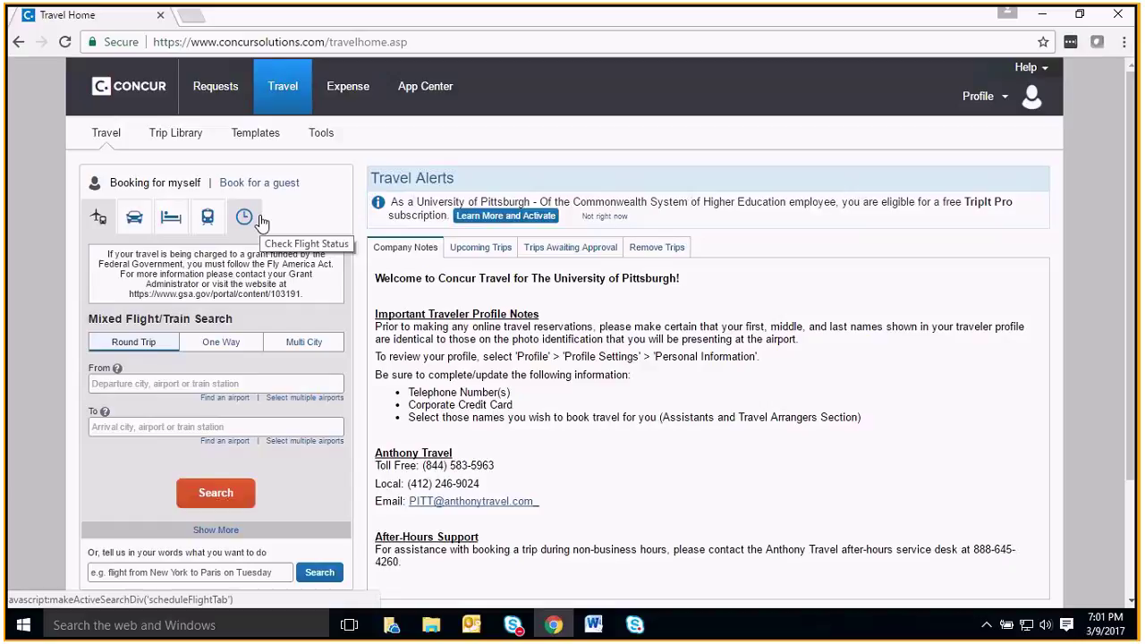
left_click(167, 381)
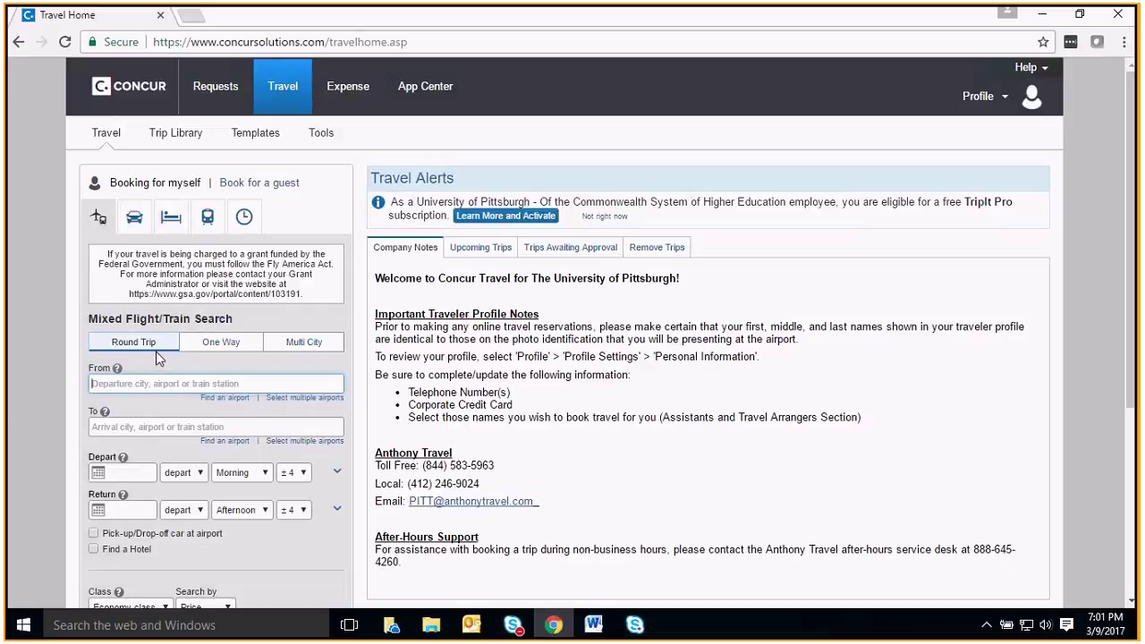
type("Dallas, TX - Dallas Area Airports")
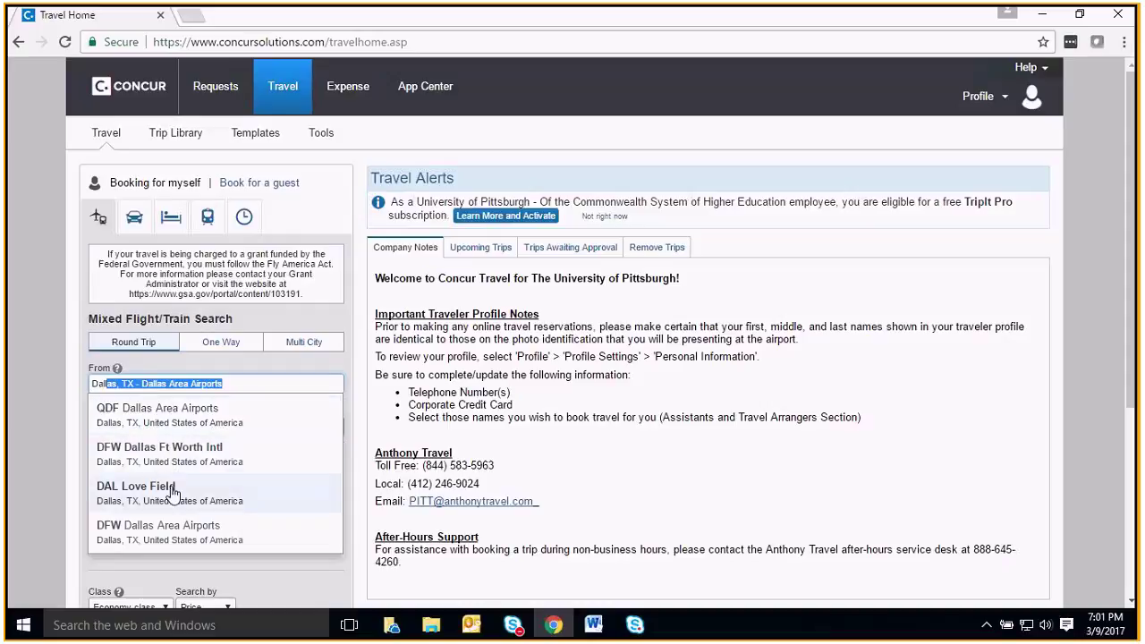
left_click(158, 414)
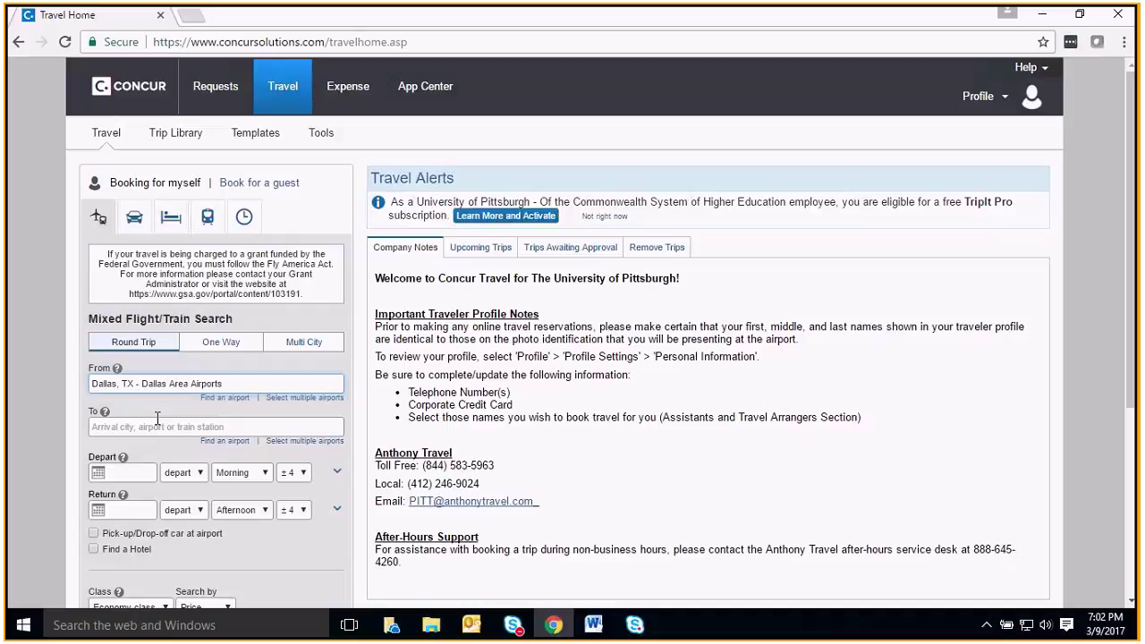
left_click(157, 419)
type("pitt")
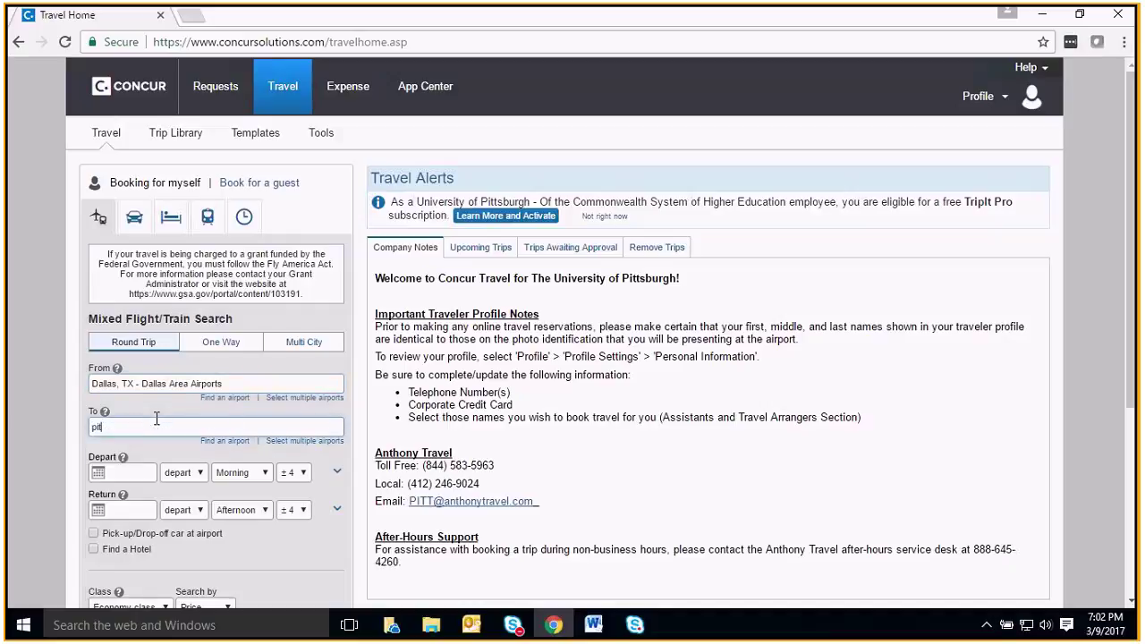
left_click(144, 464)
Step: Set the travel dates to 06/13/2017 and 06/14/2017, with a 12:00 pm departure and a ±4 hour window
left_click(139, 473)
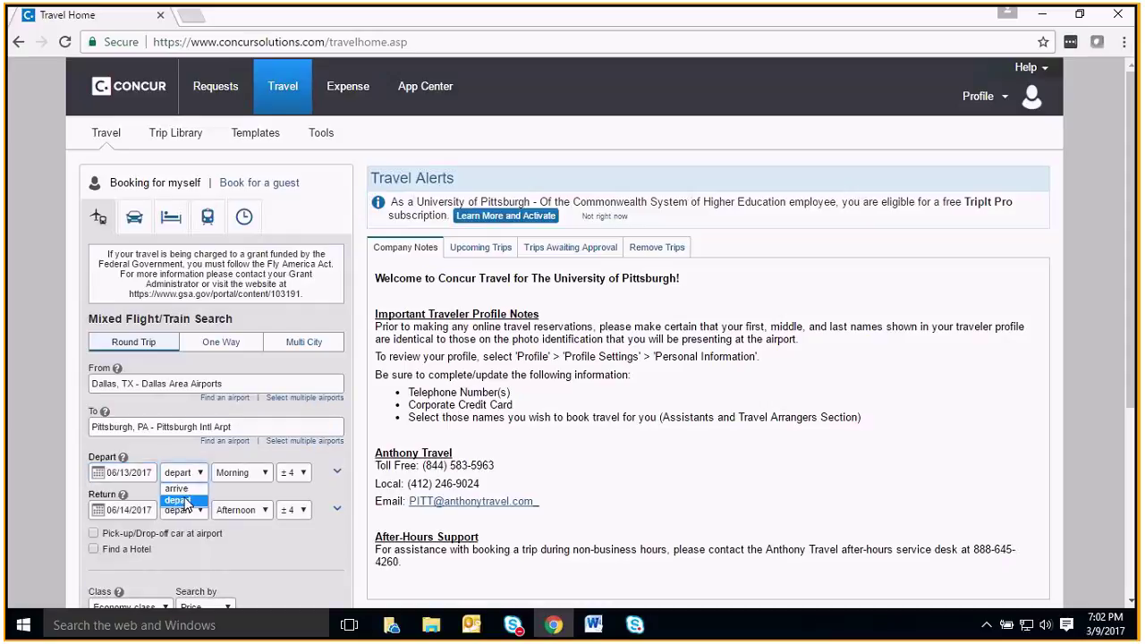
left_click(231, 472)
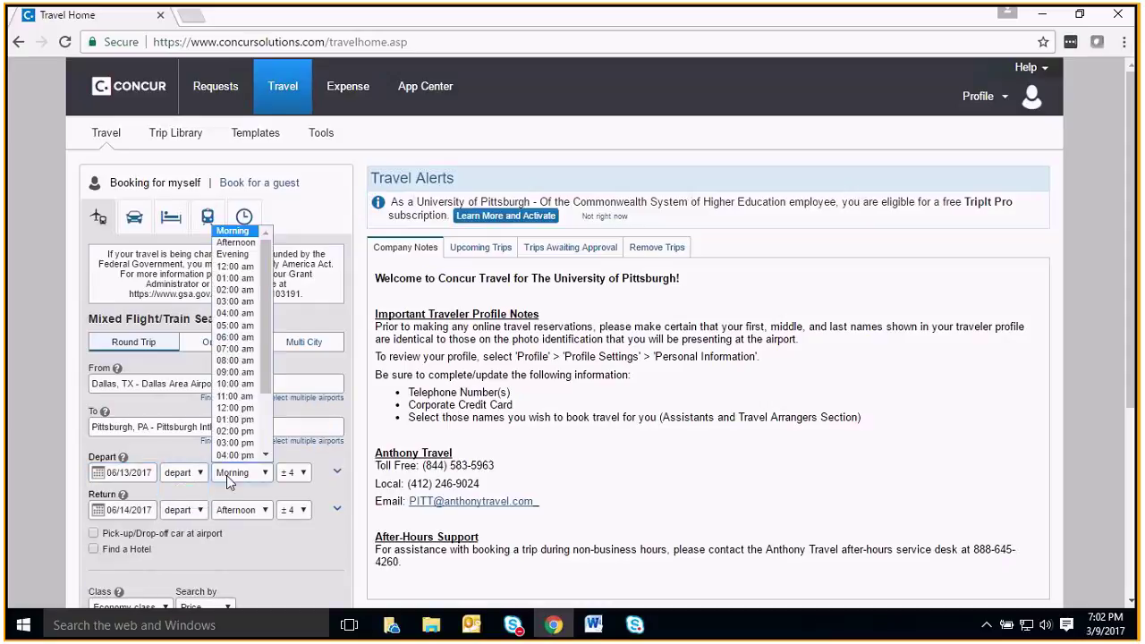
left_click(234, 408)
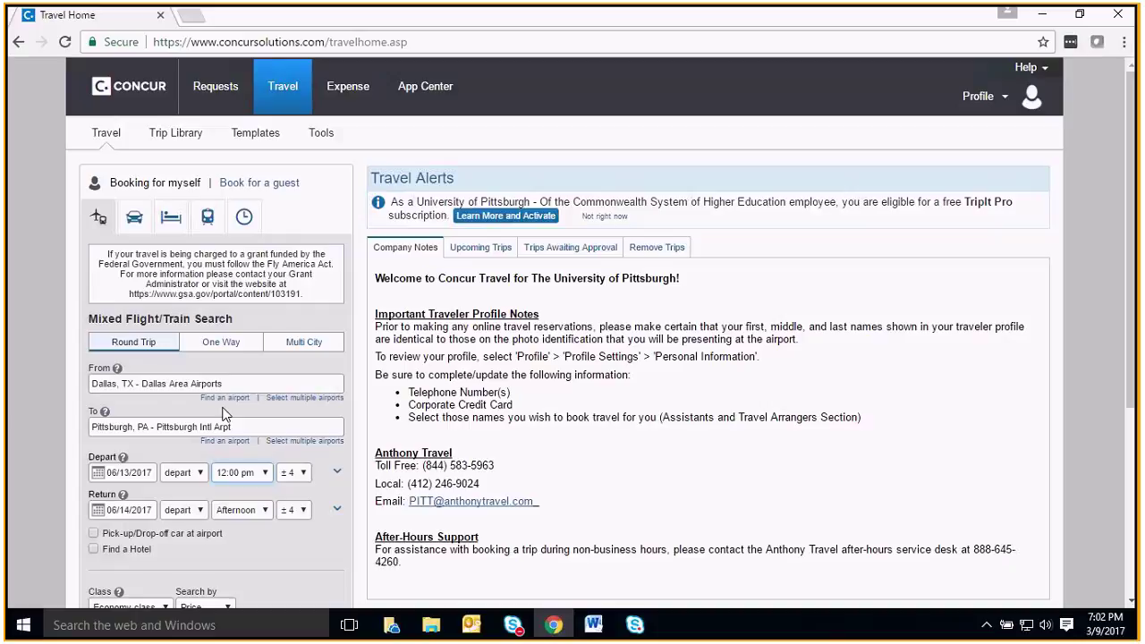
left_click(294, 473)
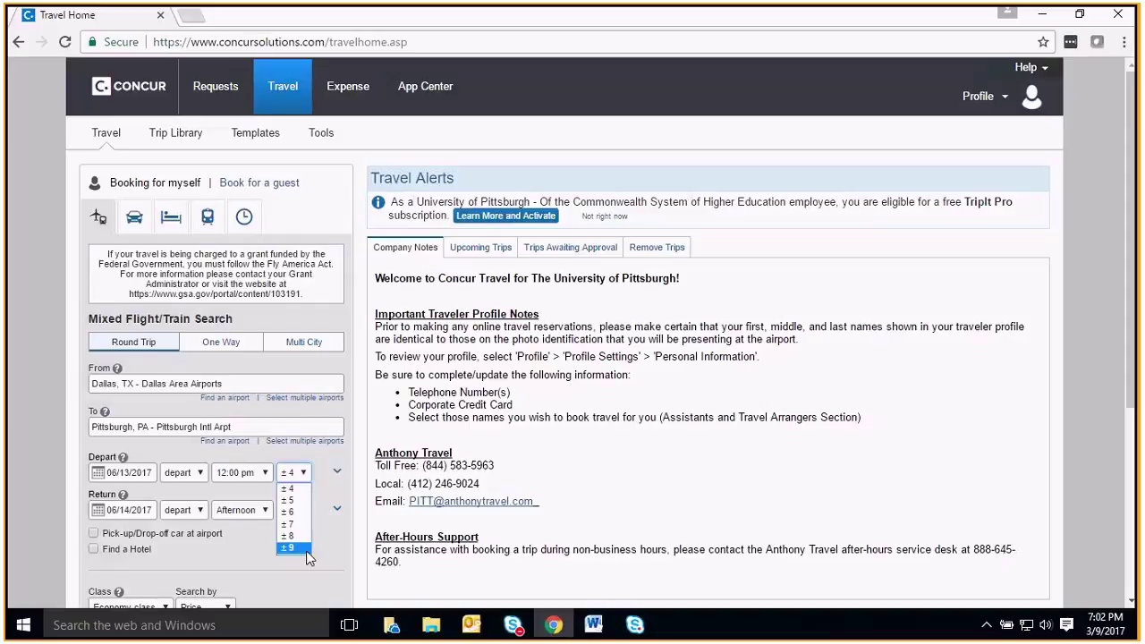
left_click(288, 489)
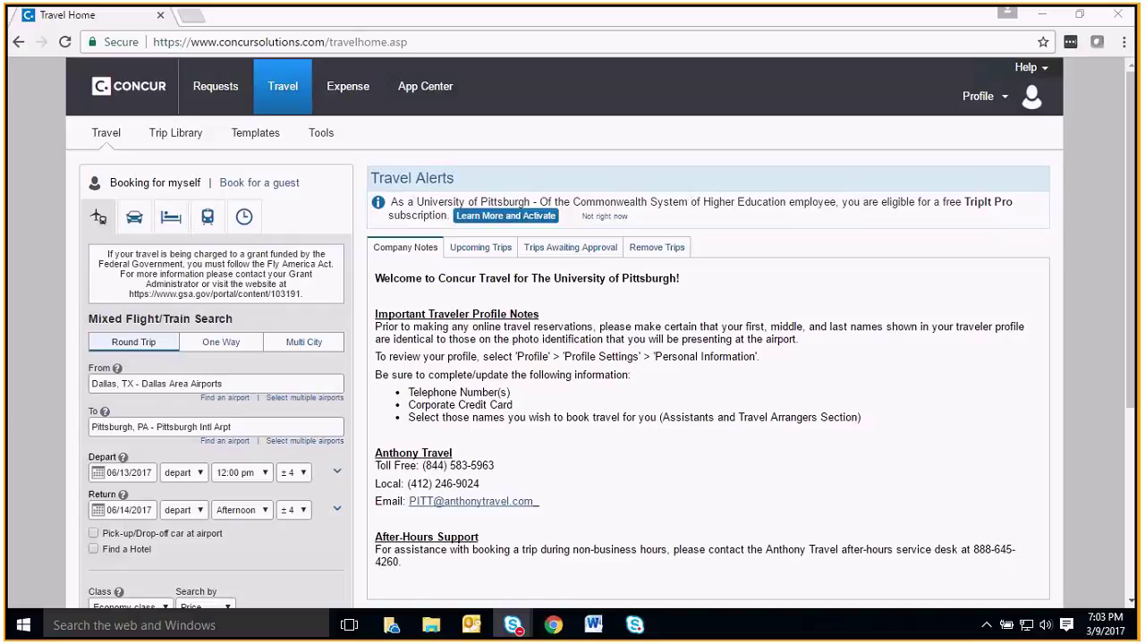
left_click(296, 473)
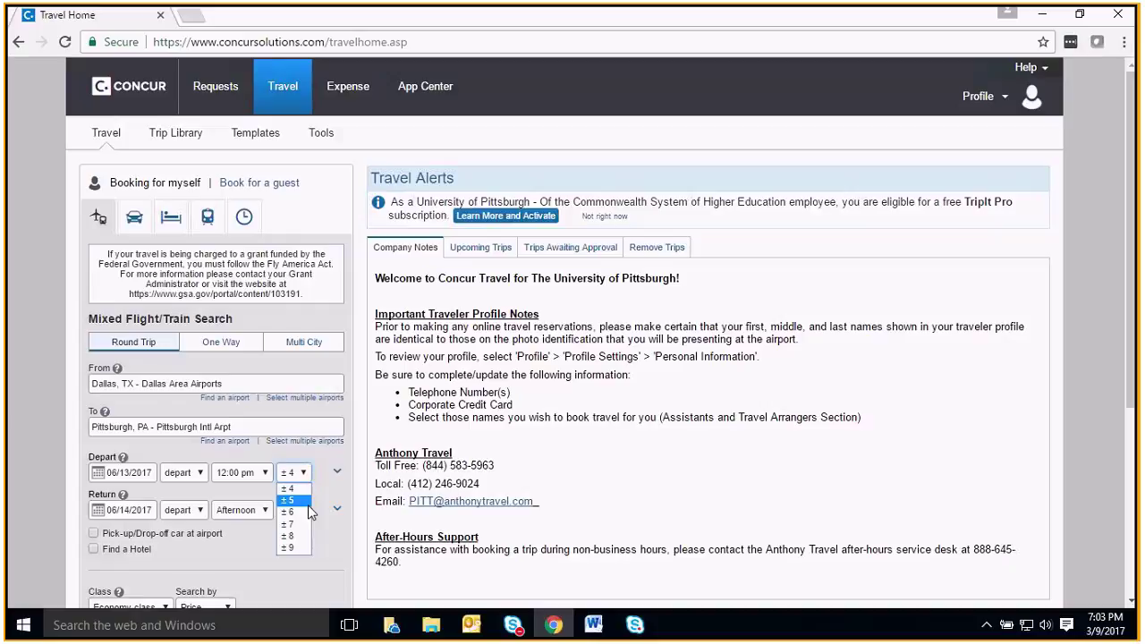
left_click(362, 443)
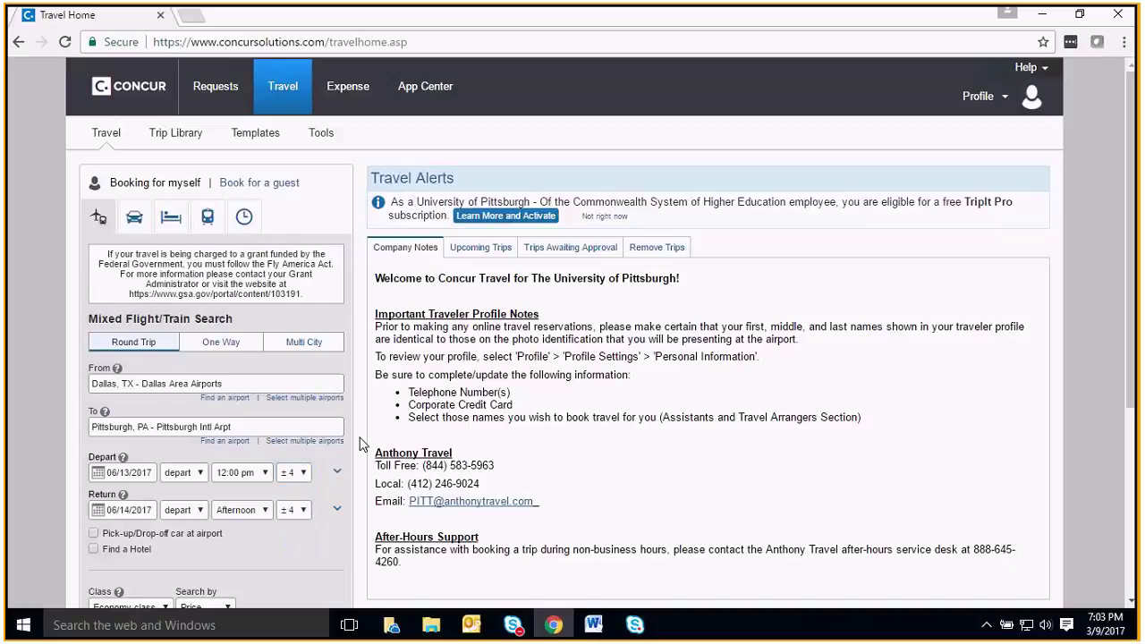
Step: Include airport car pick-up/drop-off and a hotel search within 15 miles of the Pittsburgh, PA reference point
scroll(161, 532, "down", 2)
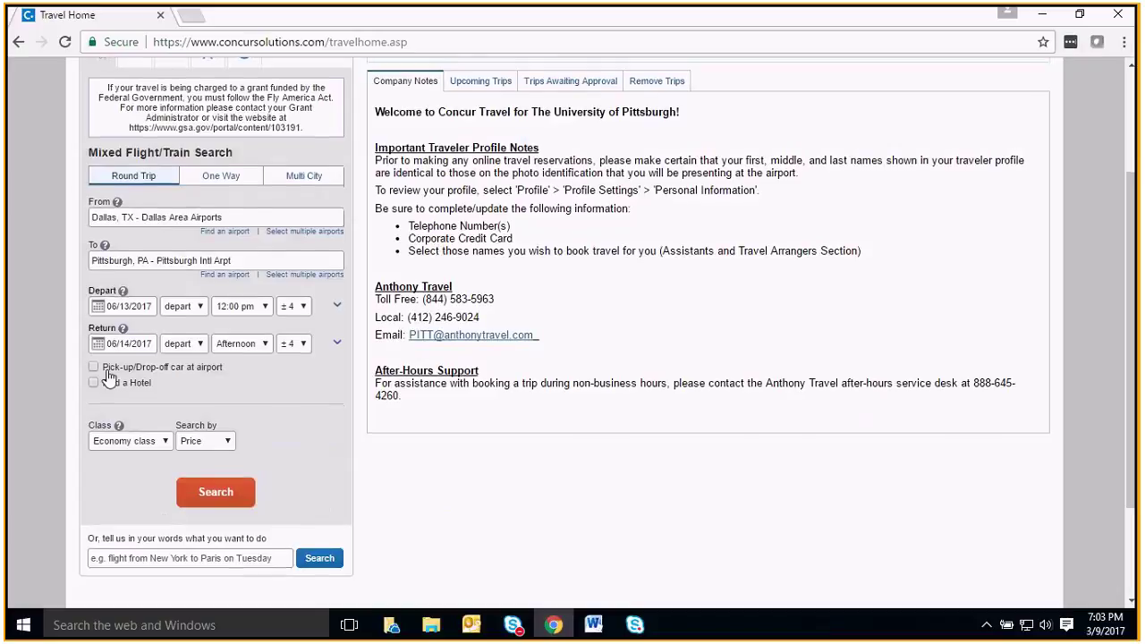
left_click(106, 370)
left_click(94, 382)
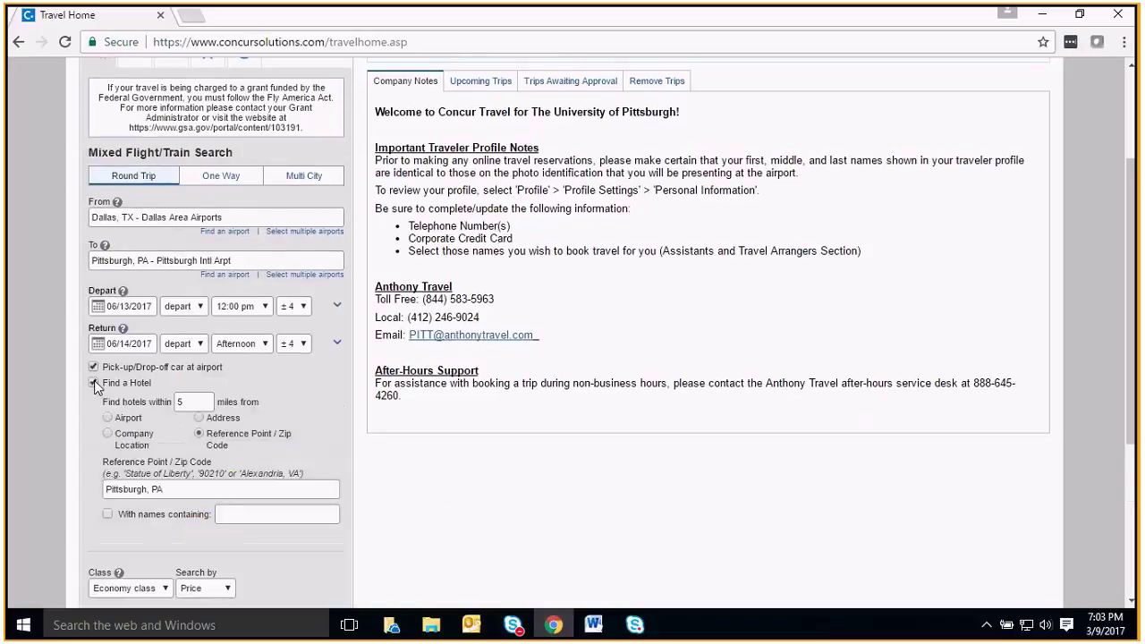
type("15")
left_click(121, 420)
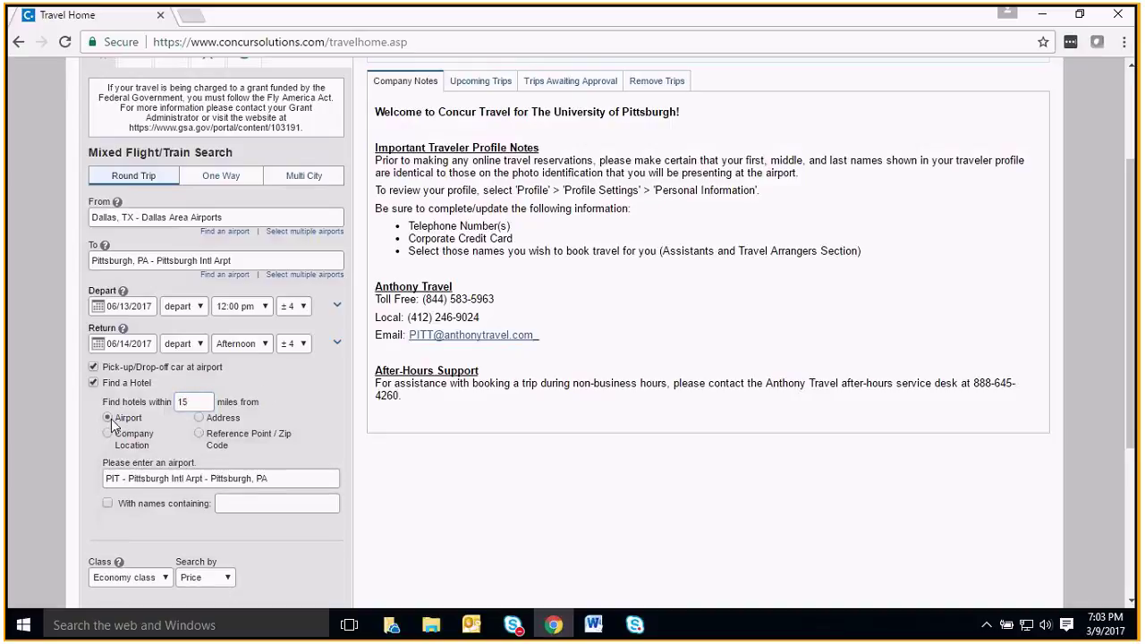
left_click(220, 421)
left_click(220, 436)
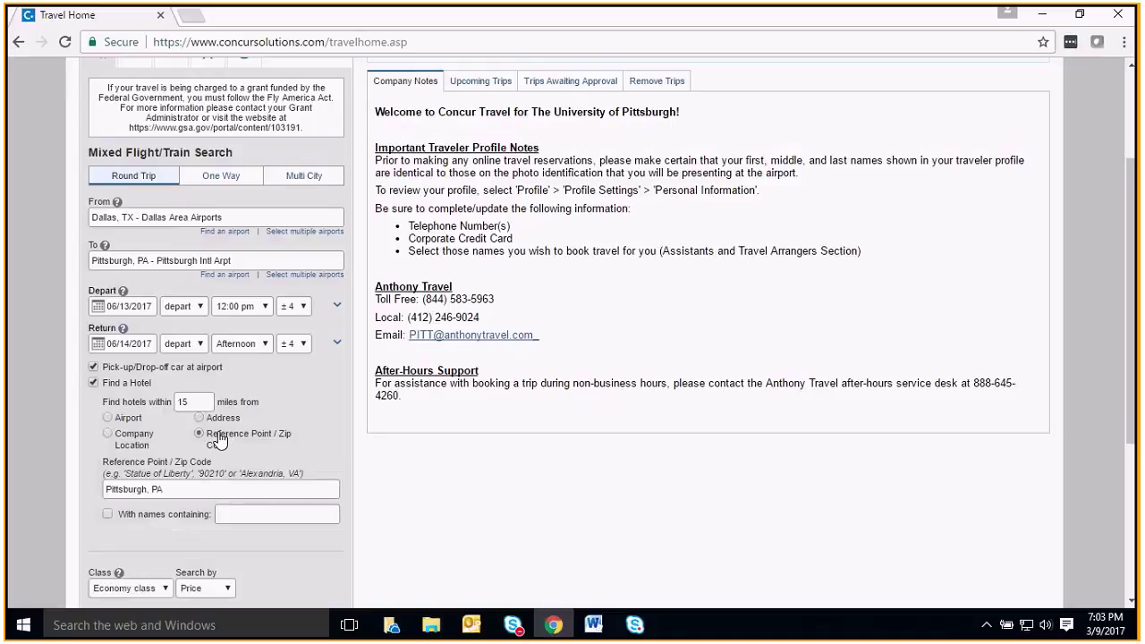
Step: Try limiting the hotel search to names containing "hilton", and clear that filter
scroll(215, 452, "down", 2)
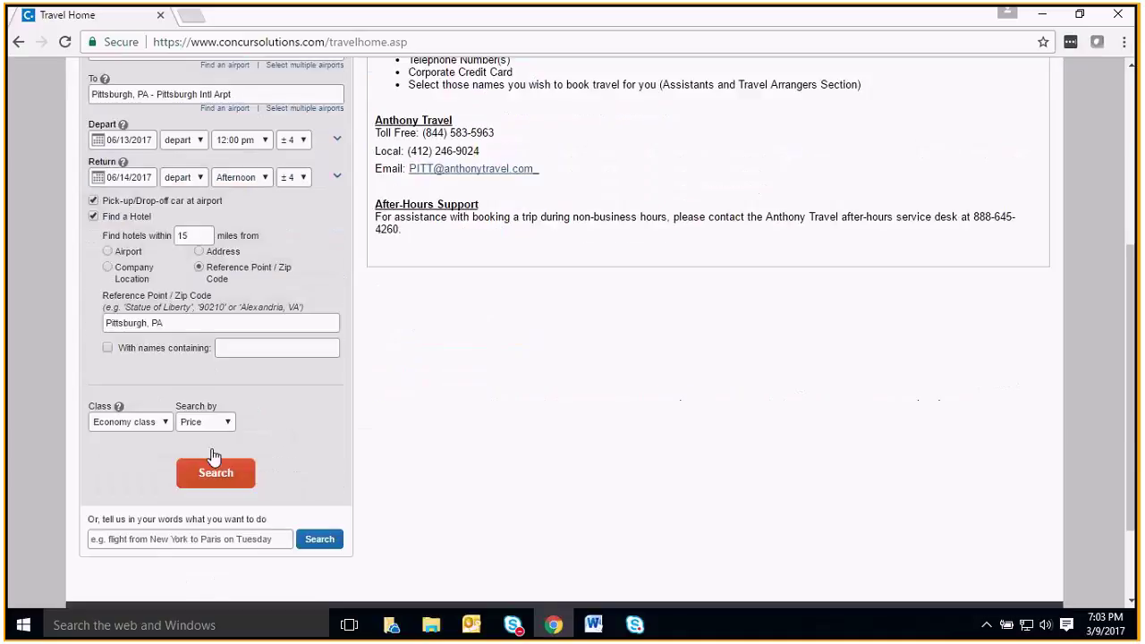
left_click(107, 348)
left_click(244, 352)
type("hilton")
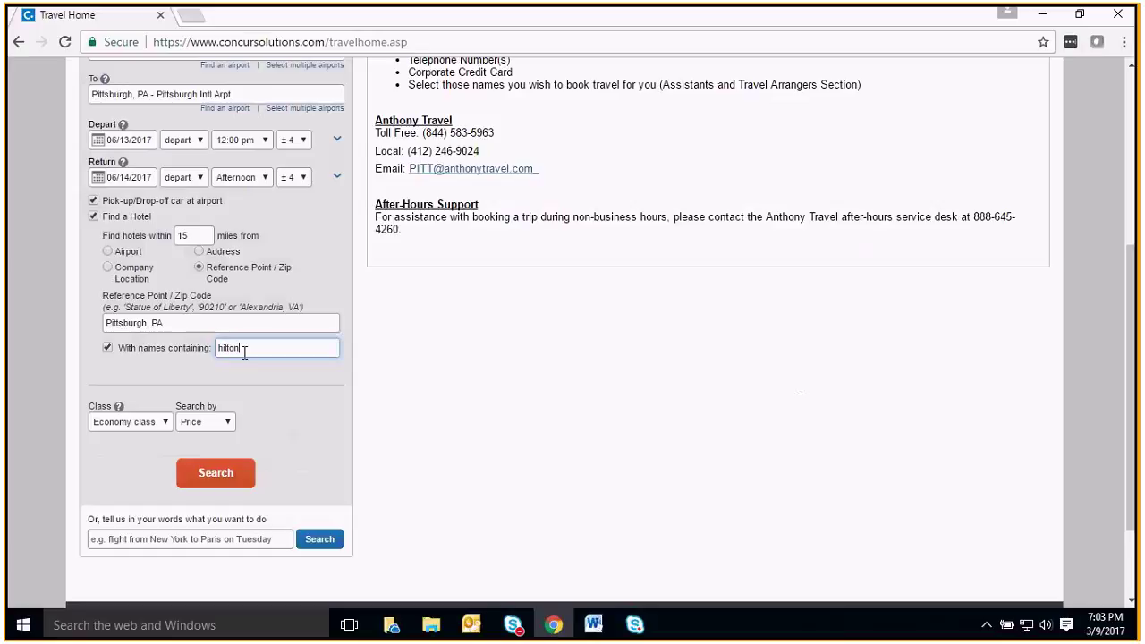
left_click_drag(244, 352, 189, 354)
key("BackSpace")
left_click(105, 349)
Step: Run the trip search with Pittsburgh, PA, USA as the hotel location and continue booking despite the possible trip conflict
left_click(205, 472)
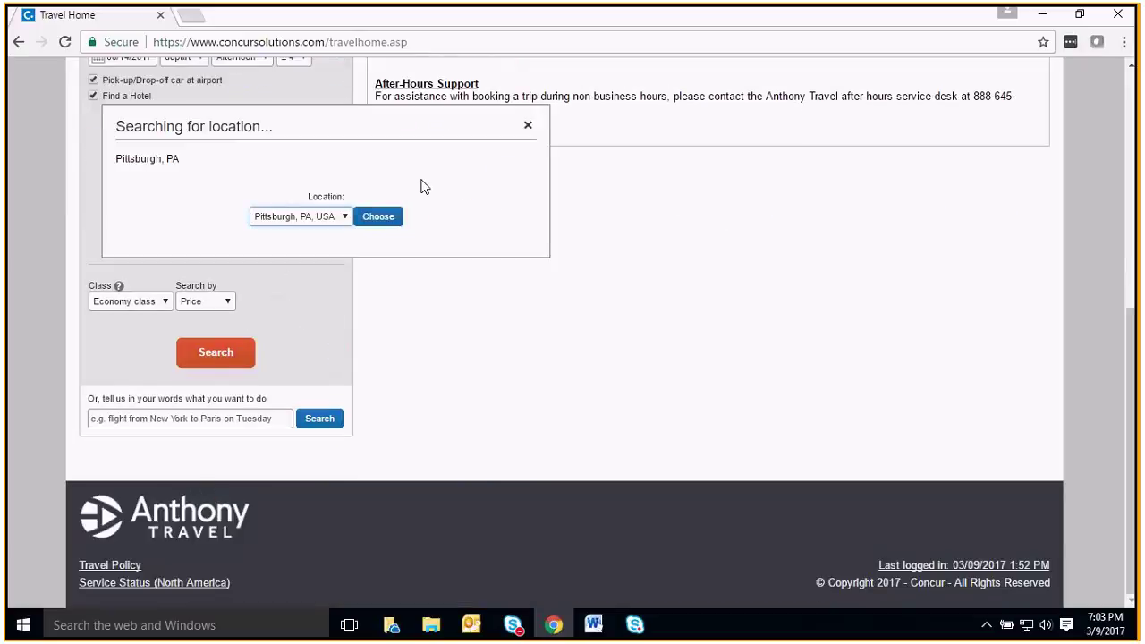
left_click(387, 219)
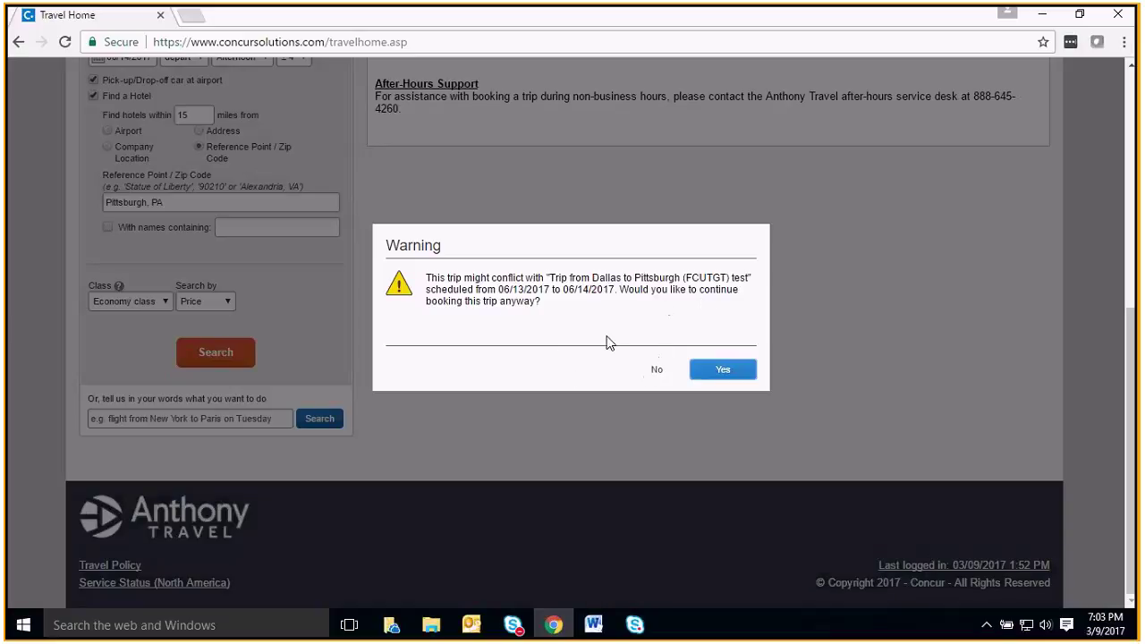
left_click(722, 369)
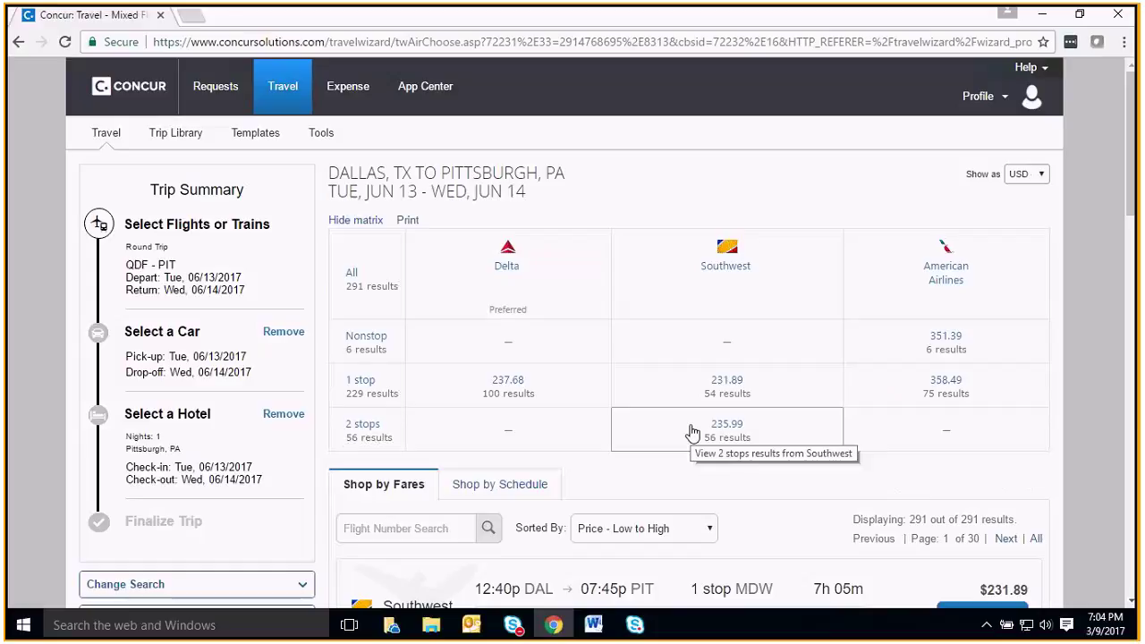
Step: Examine the flight results by fare, and switch to shopping by schedule to view the departing flights from Dallas
scroll(888, 333, "down", 1)
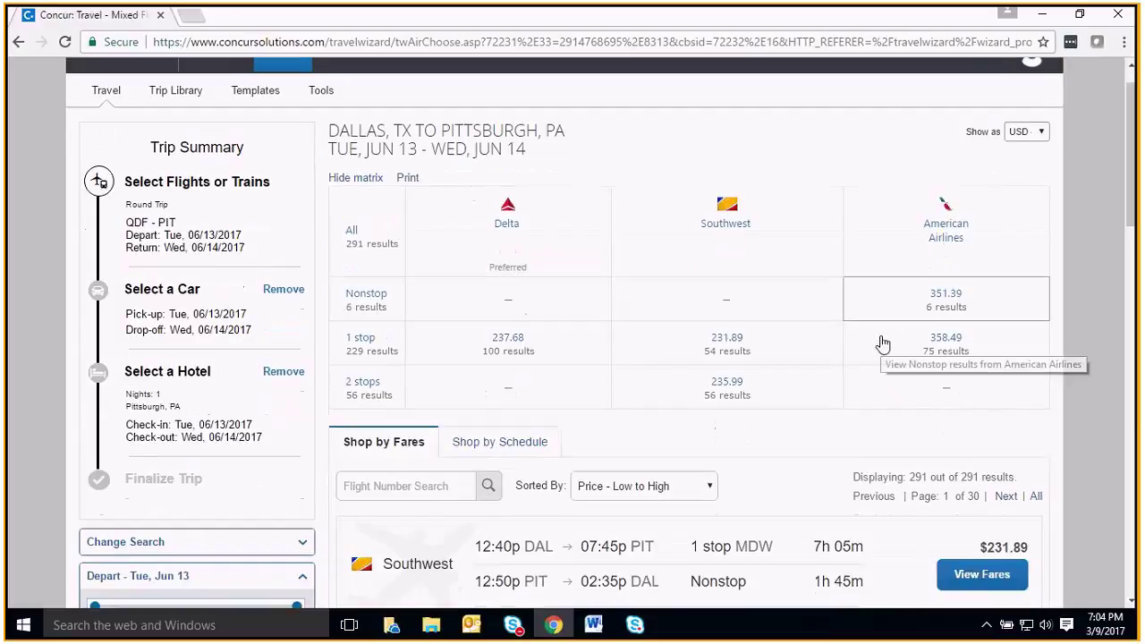
scroll(689, 341, "down", 3)
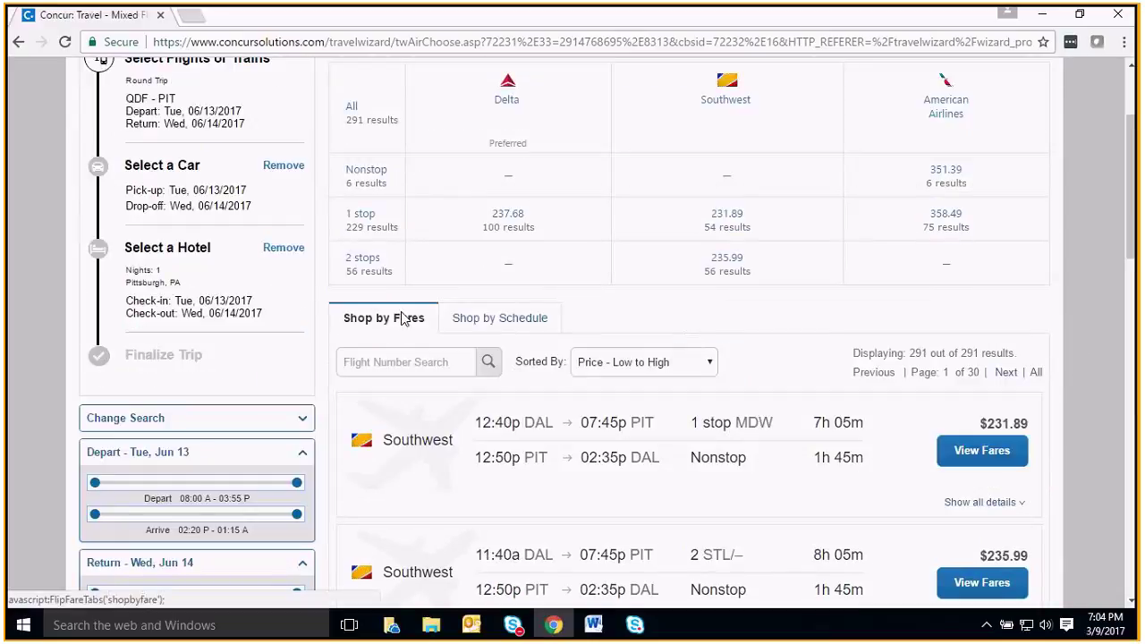
left_click(469, 326)
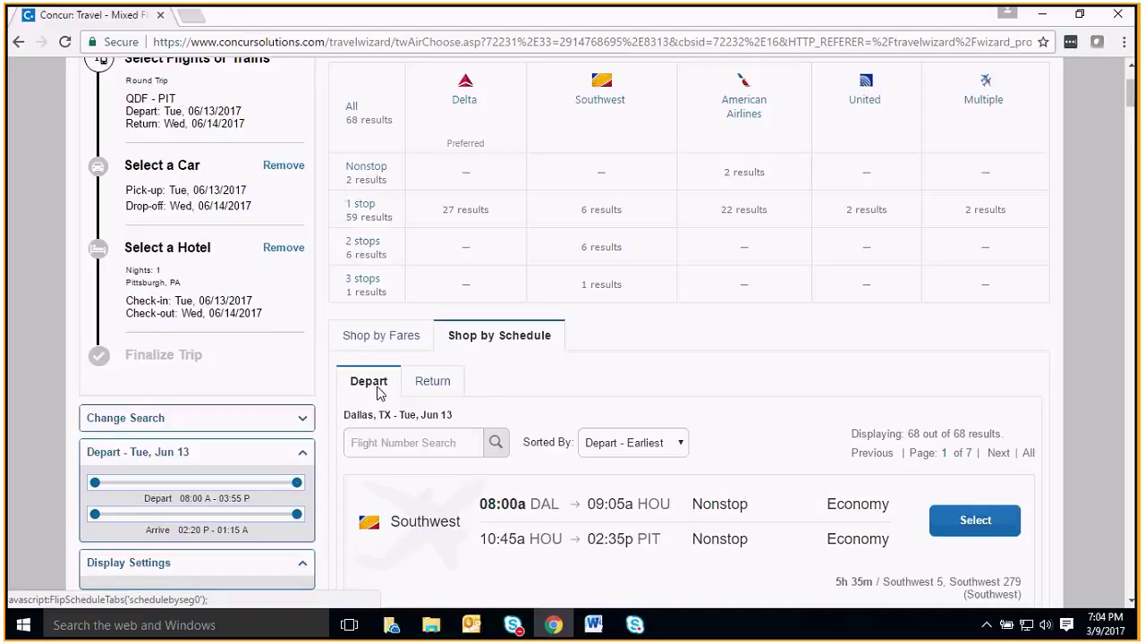
scroll(465, 391, "down", 1)
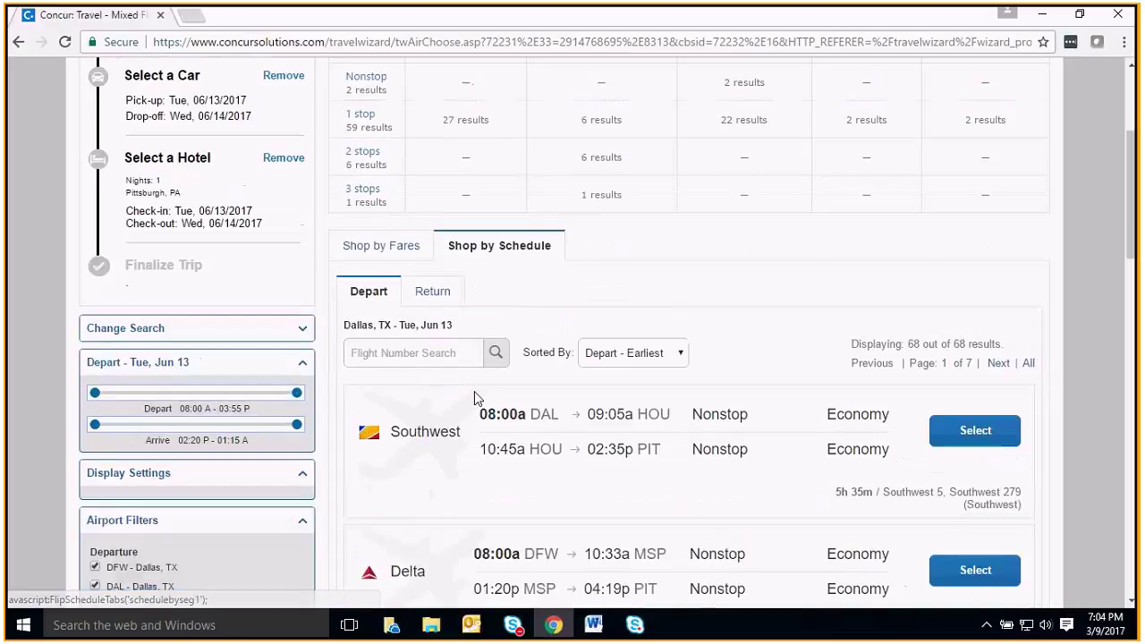
Step: Try pairing the 08:00a Delta departure through MSP with the 11:00a American Airlines return through PHL, and remove that selected fare
scroll(474, 391, "down", 3)
left_click(967, 329)
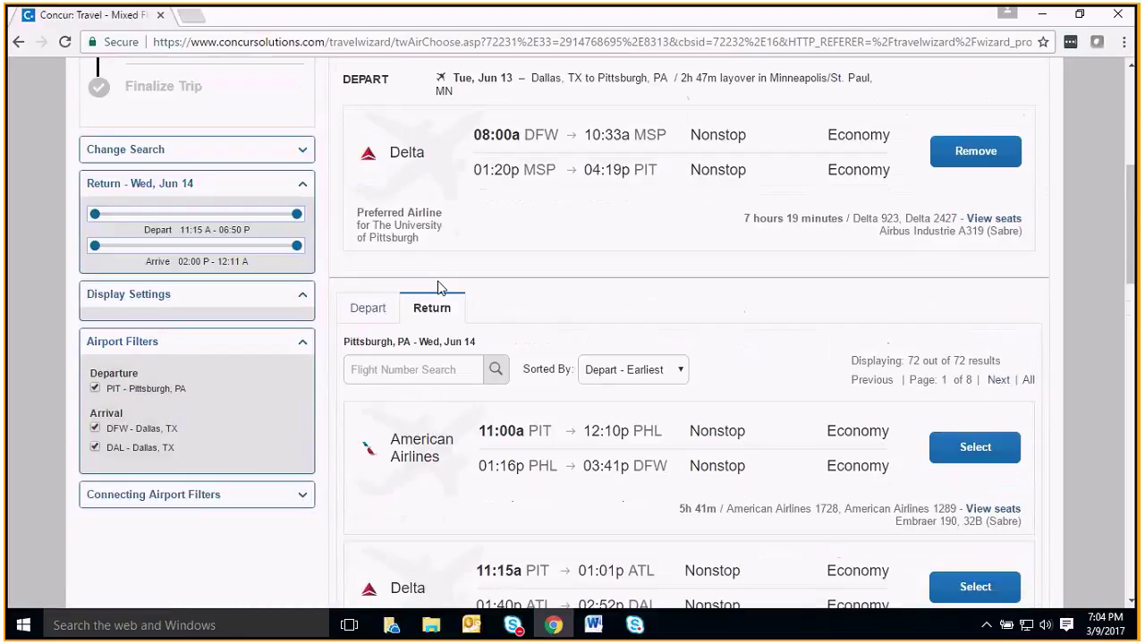
left_click(954, 456)
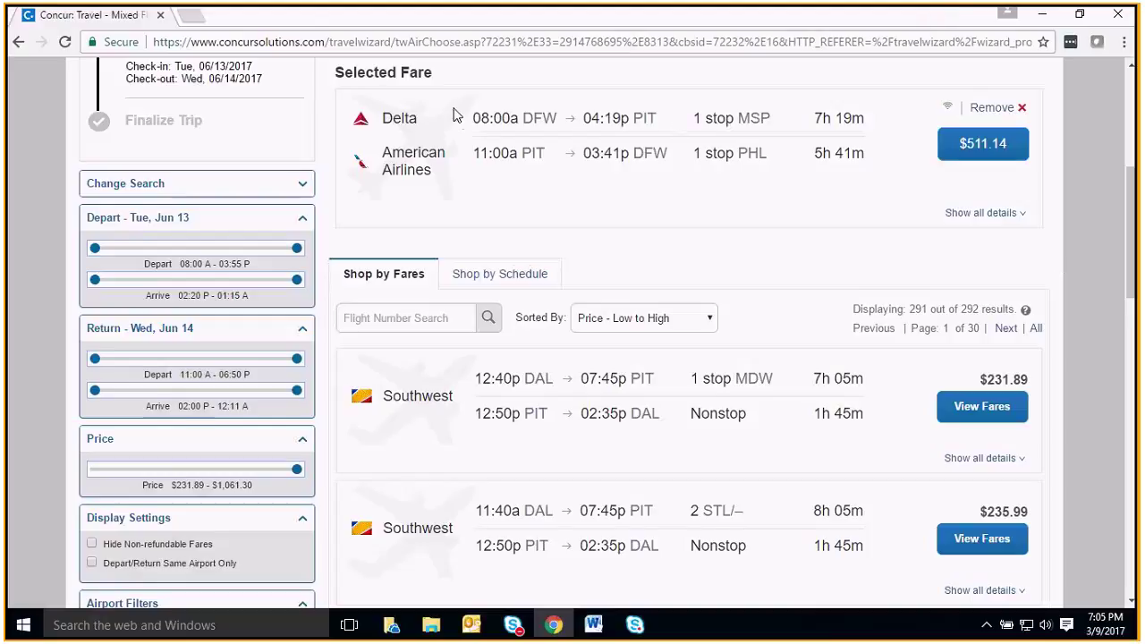
scroll(640, 263, "up", 4)
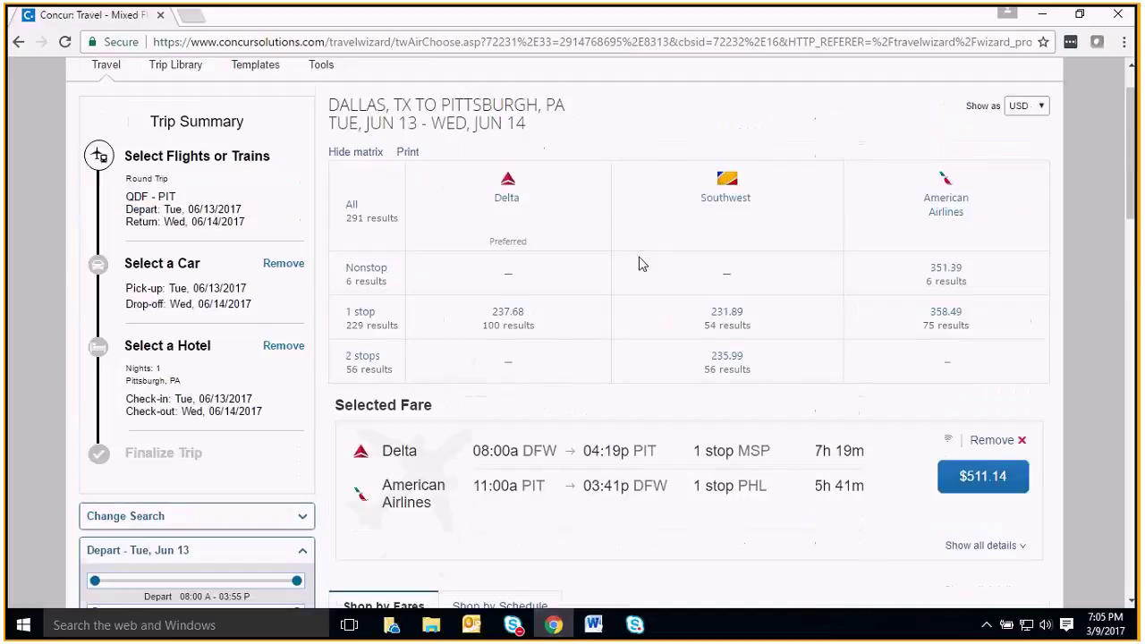
left_click(1020, 440)
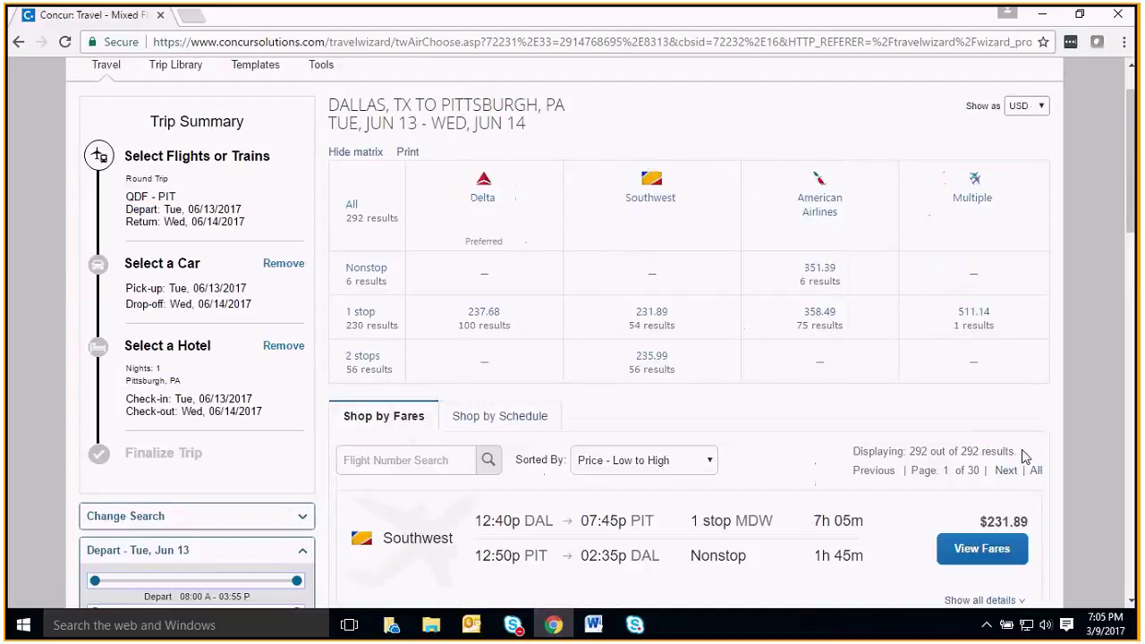
Step: Filter the fare results by Delta, and switch the airline filter to American Airlines
left_click(413, 216)
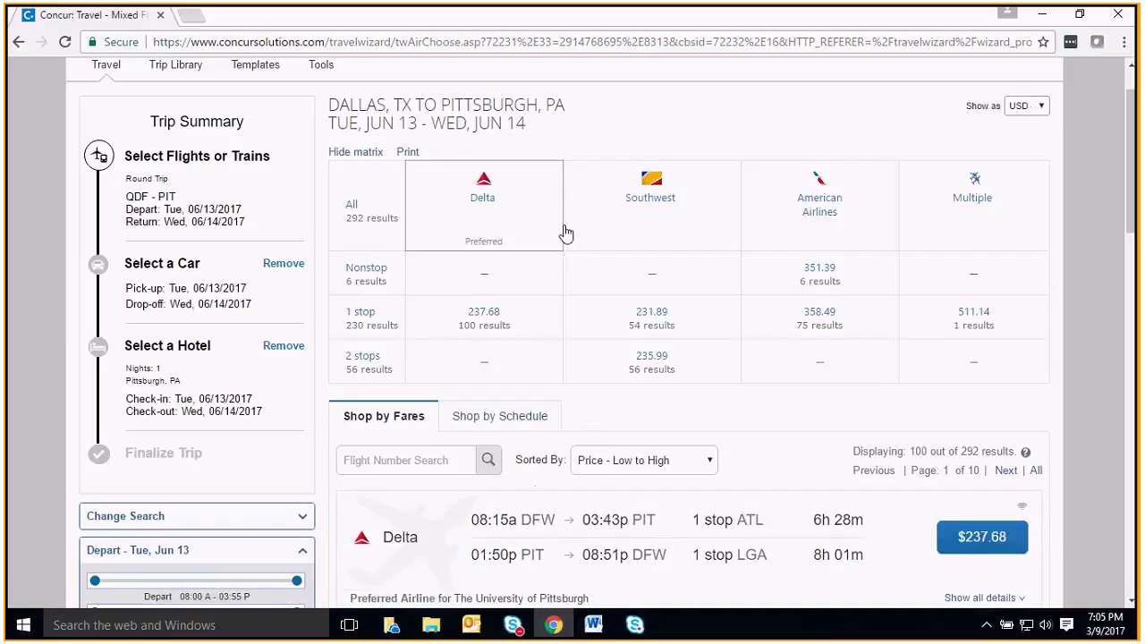
left_click(818, 207)
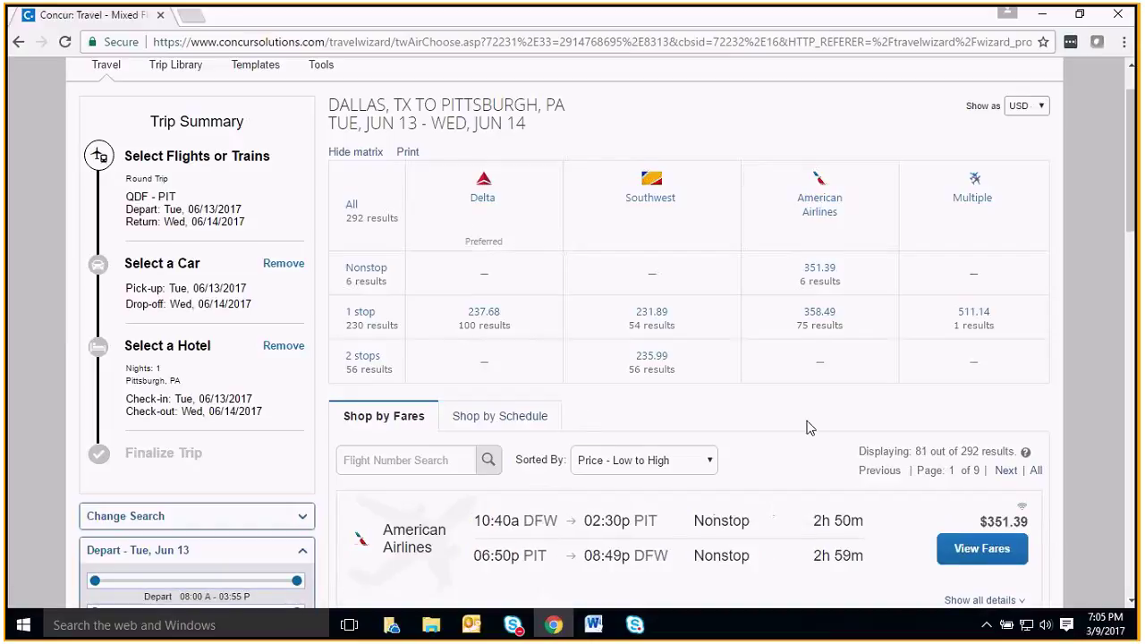
scroll(809, 428, "down", 2)
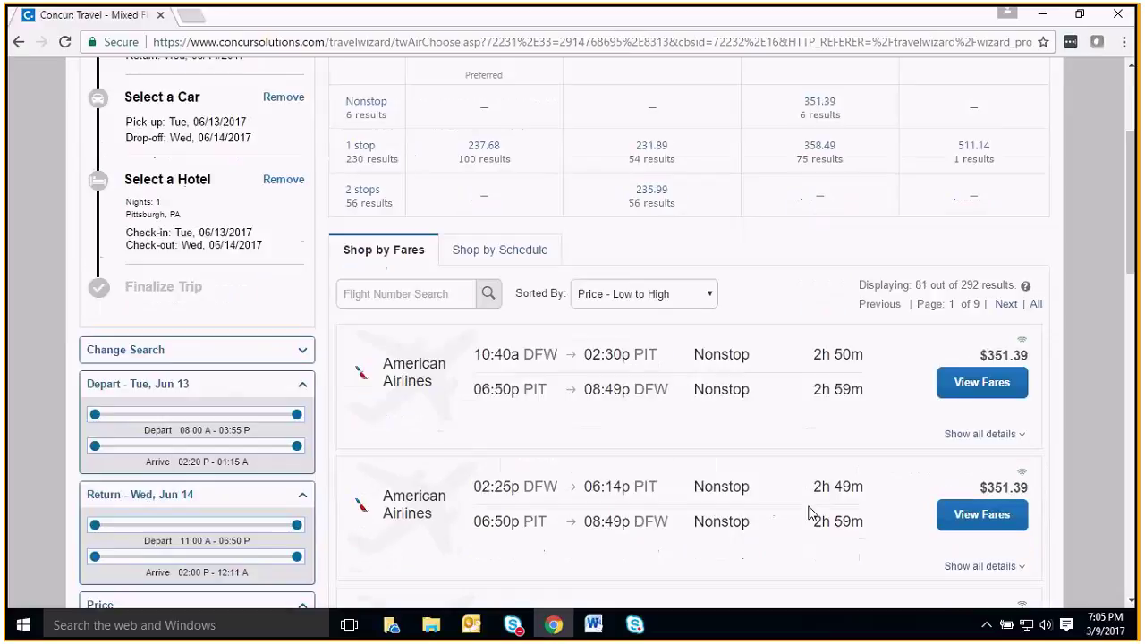
Step: Expand the flight search criteria and view the calendar for the return date
left_click(180, 357)
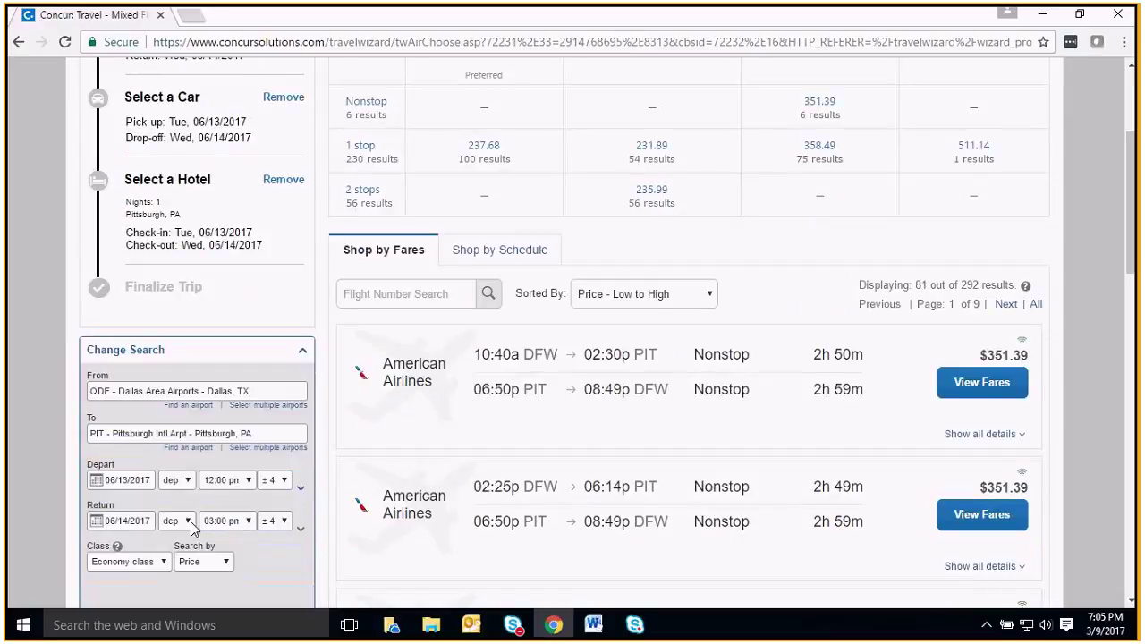
left_click(131, 521)
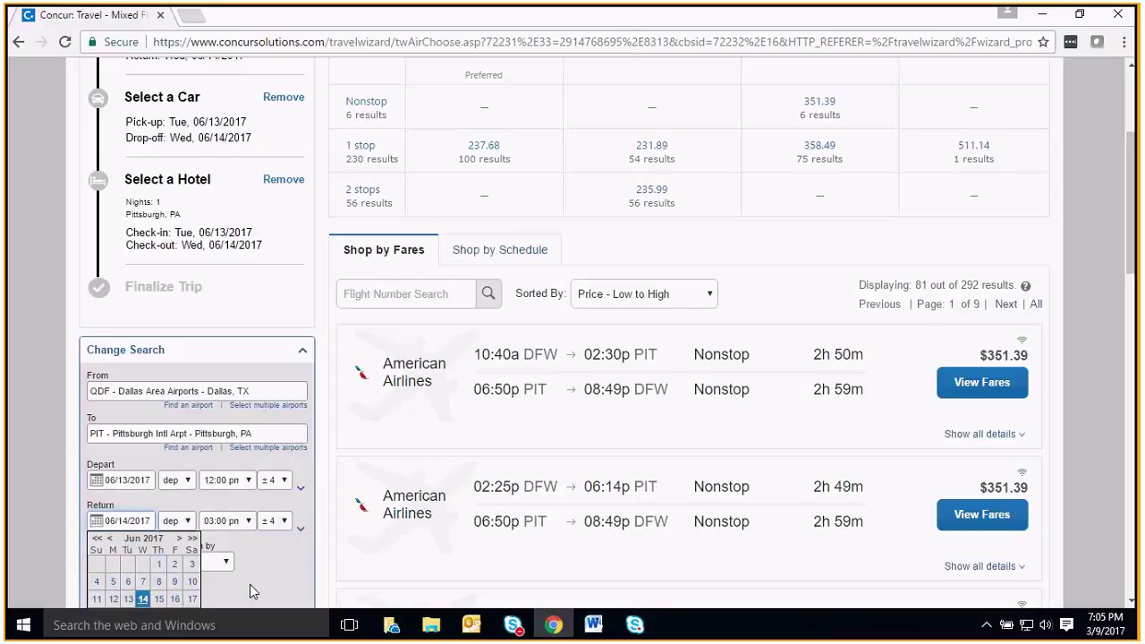
scroll(250, 584, "down", 3)
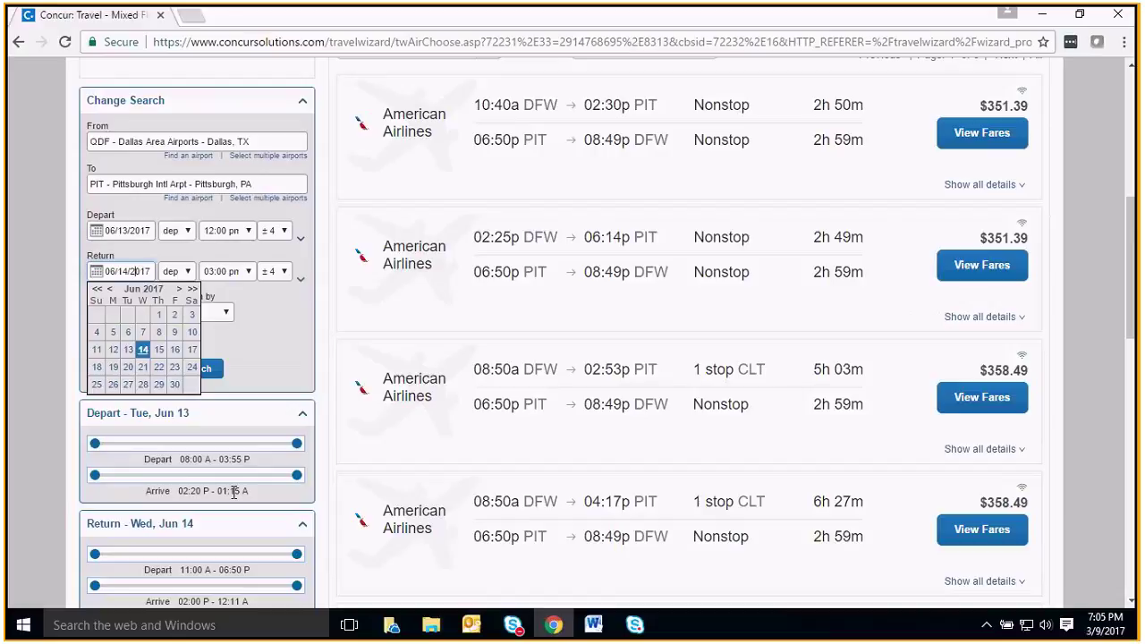
Step: Limit June 13 flights to departures until 02:42 P and arrivals until 11:29 P, and shorten the June 14 departure window
left_click(297, 445)
left_click_drag(299, 448, 262, 477)
left_click(297, 476)
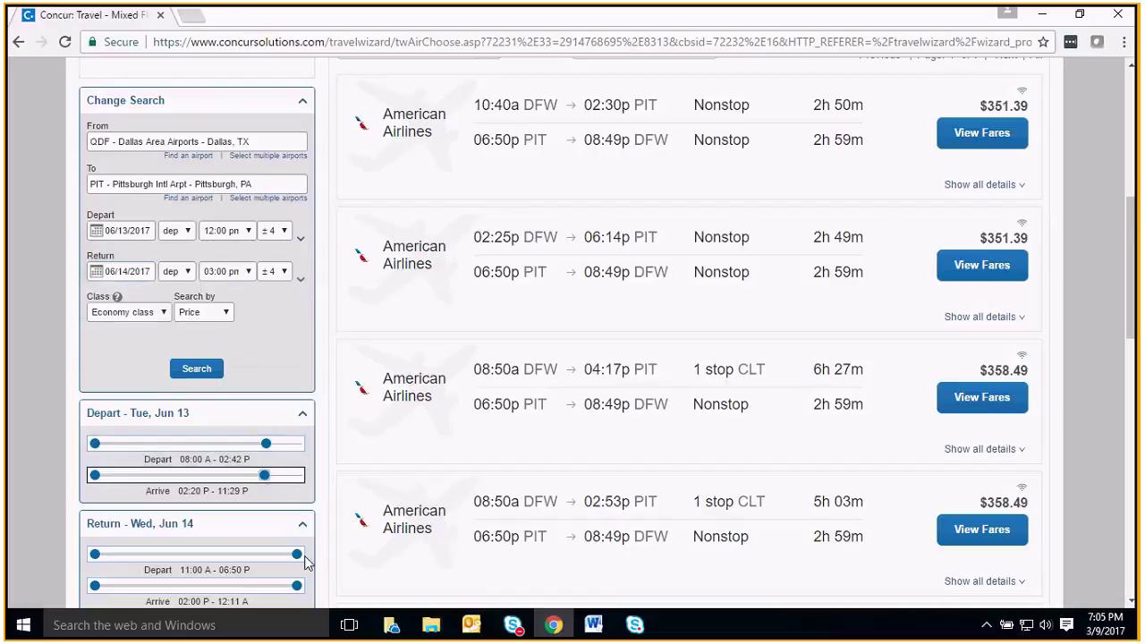
left_click_drag(297, 560, 260, 556)
Step: Choose the $374.40 Main Cabin (S) fare for the nonstop American Airlines flights leaving DFW at 10:40a and PIT at 12:04p
scroll(537, 465, "up", 2)
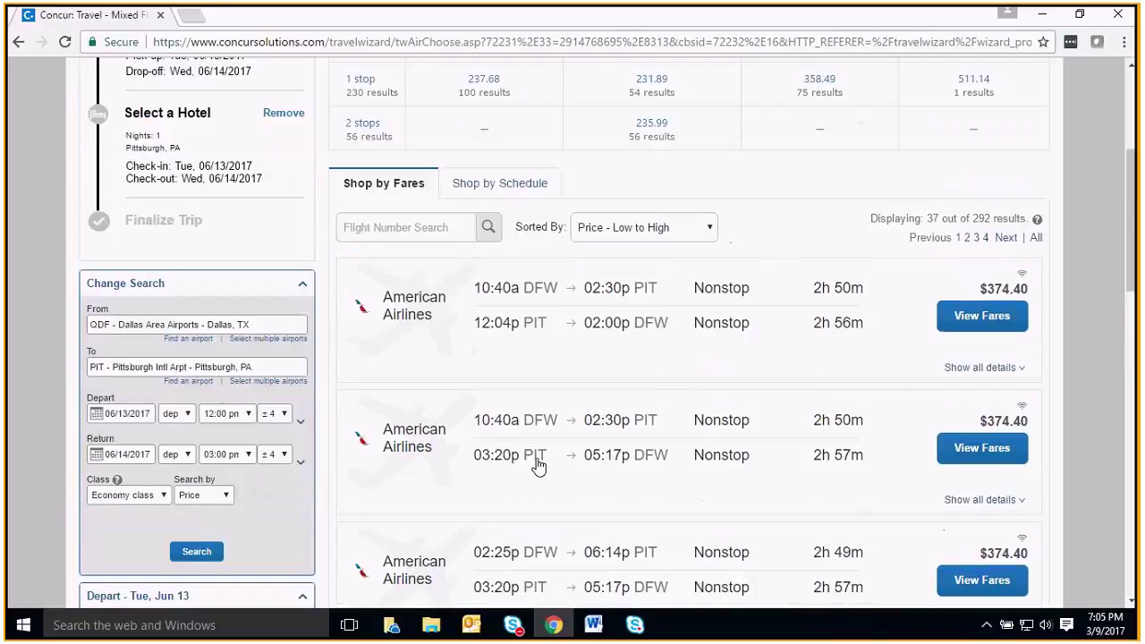
scroll(716, 403, "up", 1)
left_click(984, 385)
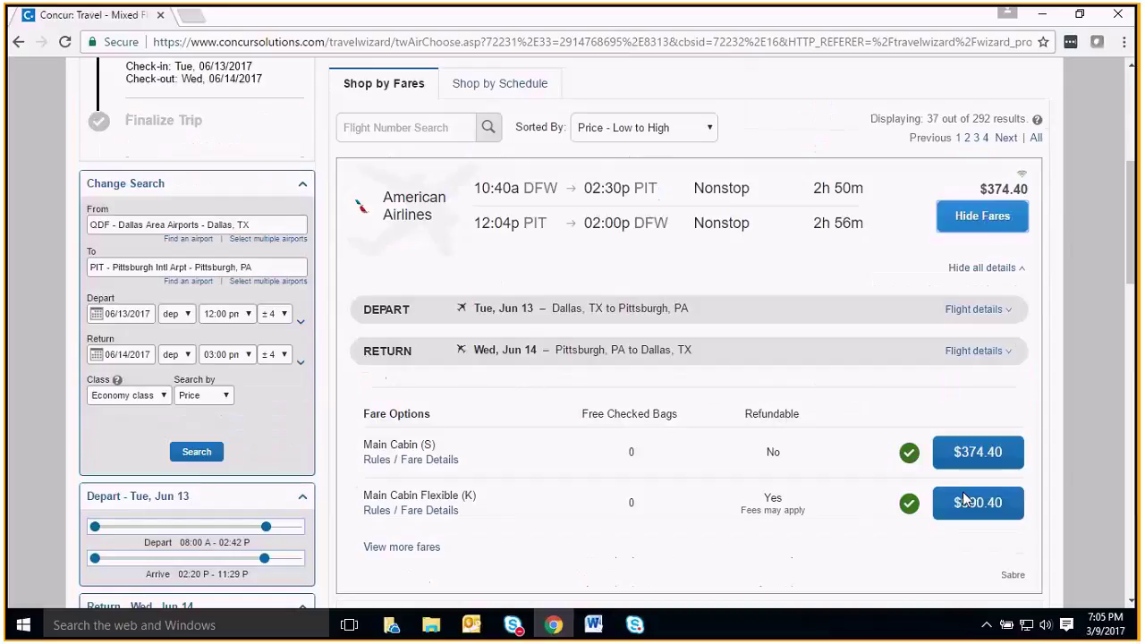
left_click(995, 463)
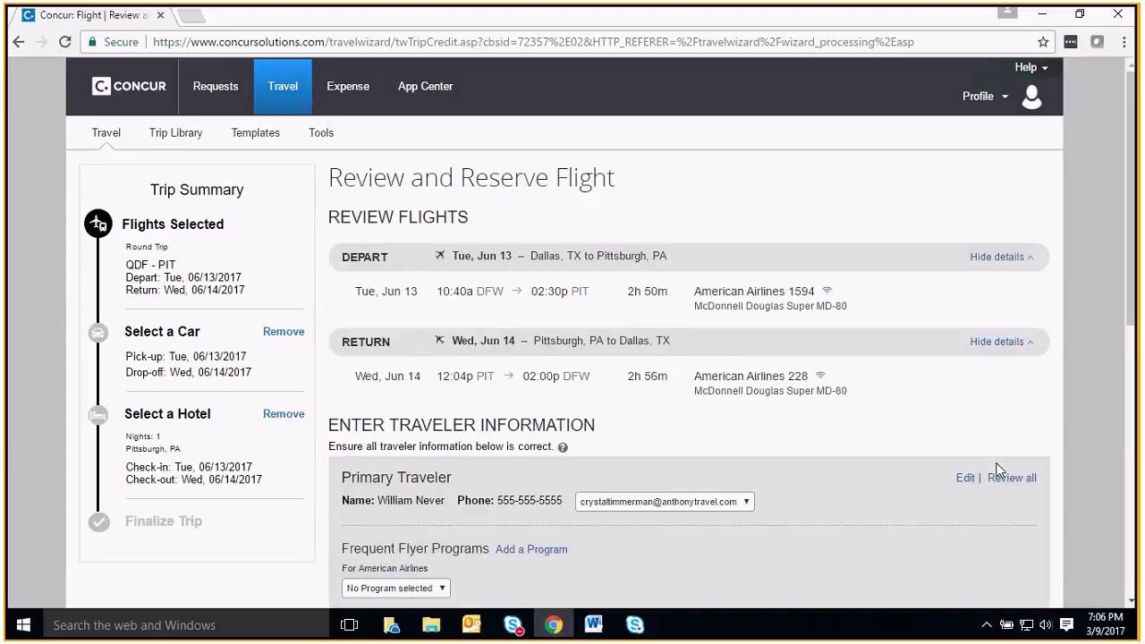
Step: View the seat map for the outbound American Airlines flight and close it without choosing a seat
scroll(528, 374, "down", 3)
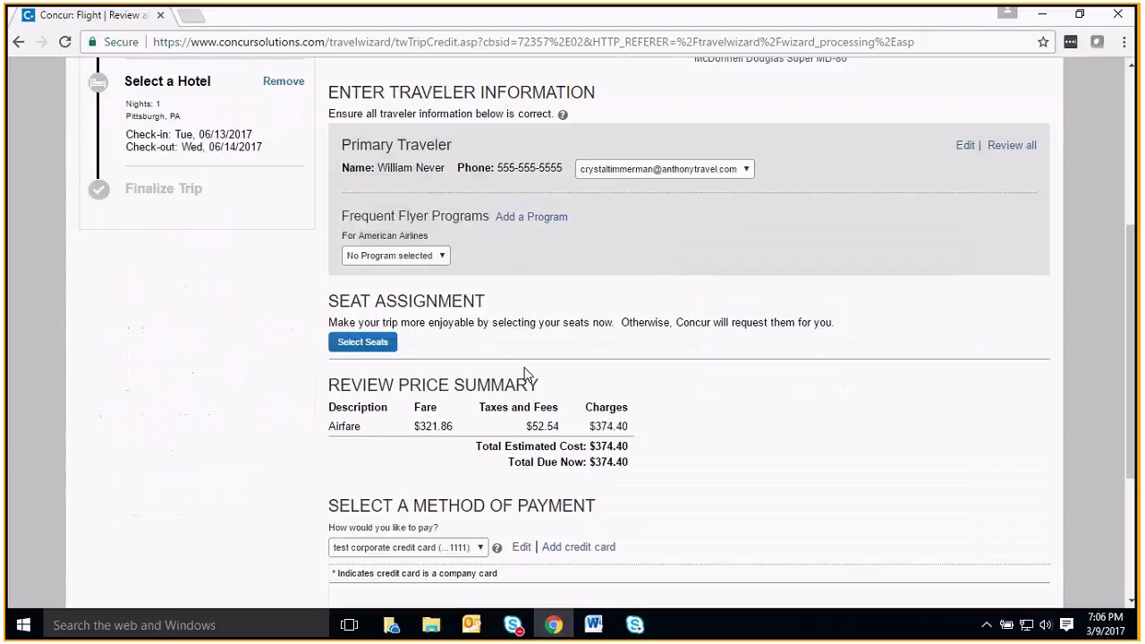
left_click(362, 342)
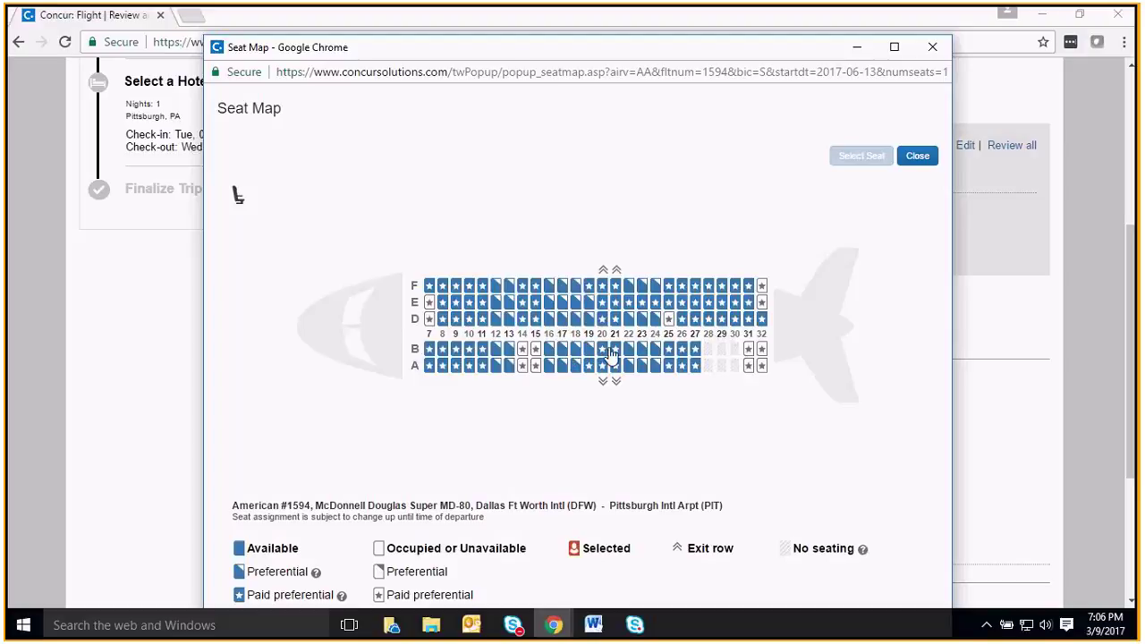
left_click(933, 47)
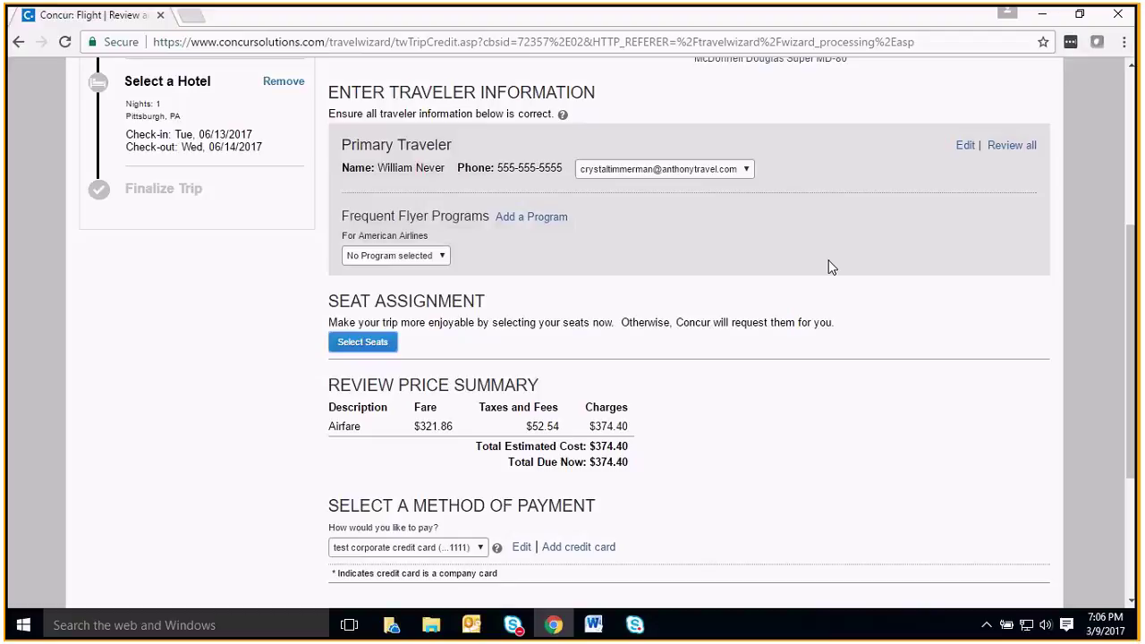
Step: Select the test corporate credit card as the payment method, and reserve the flight
scroll(828, 265, "down", 2)
left_click(474, 381)
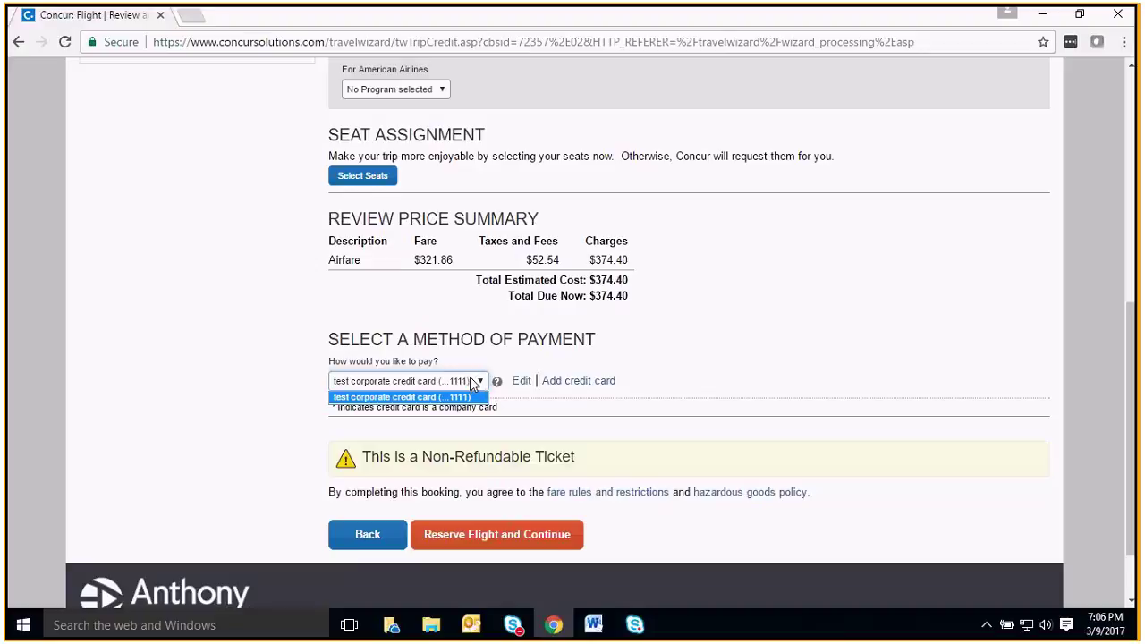
left_click(471, 398)
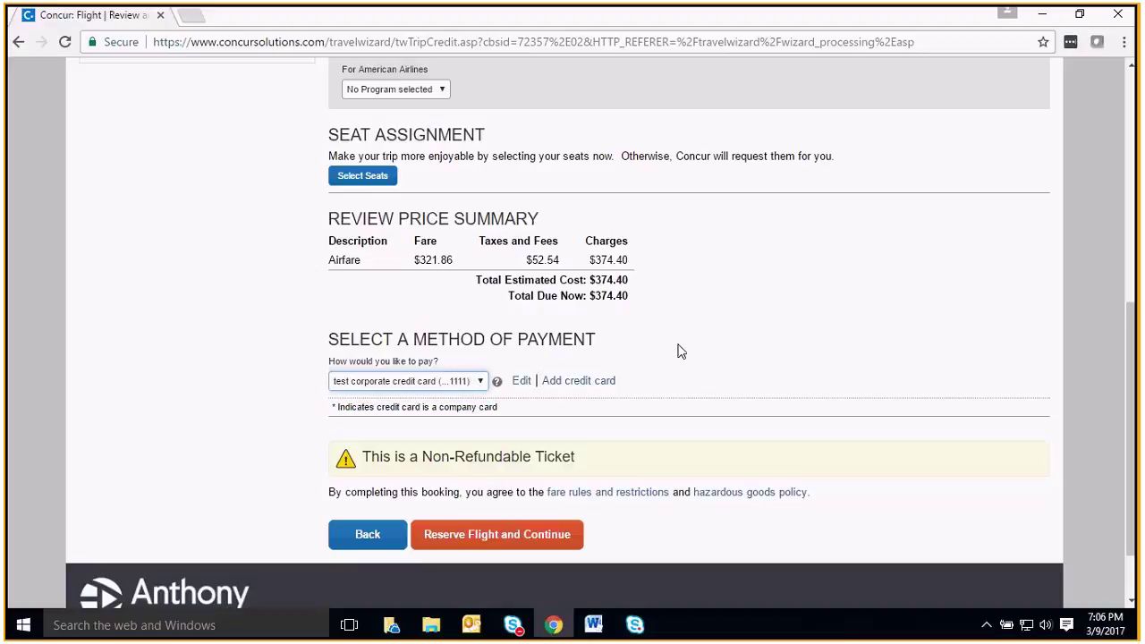
scroll(626, 358, "down", 2)
left_click(430, 452)
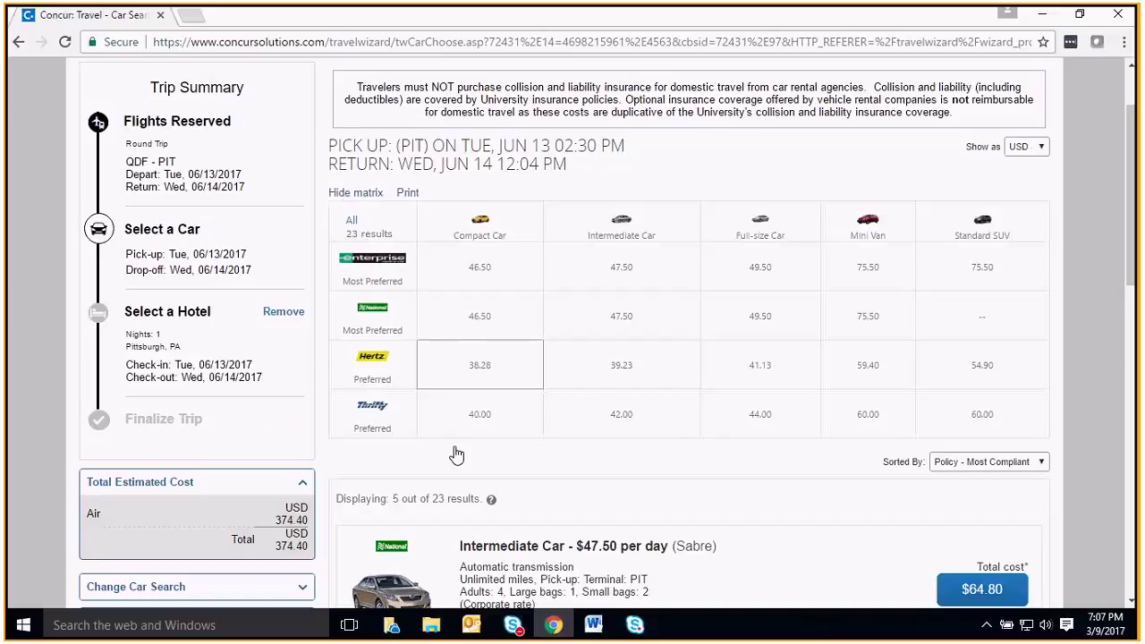
Step: Choose the National intermediate car at $47.50 per day, and reserve it without adding preferences
scroll(456, 455, "down", 3)
left_click(972, 366)
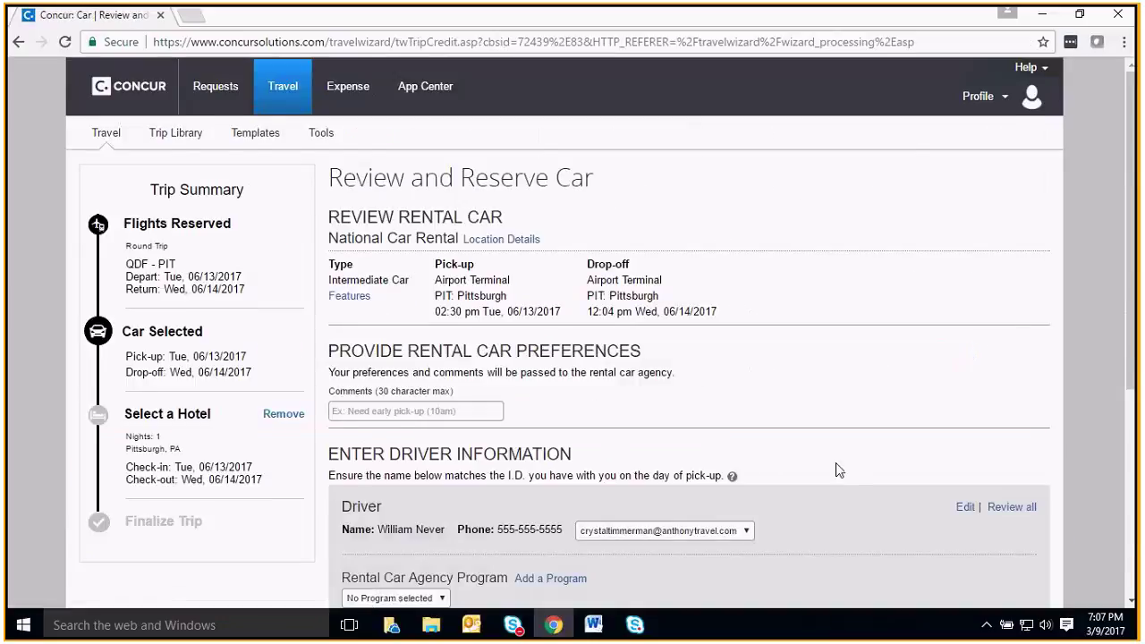
scroll(837, 488, "down", 3)
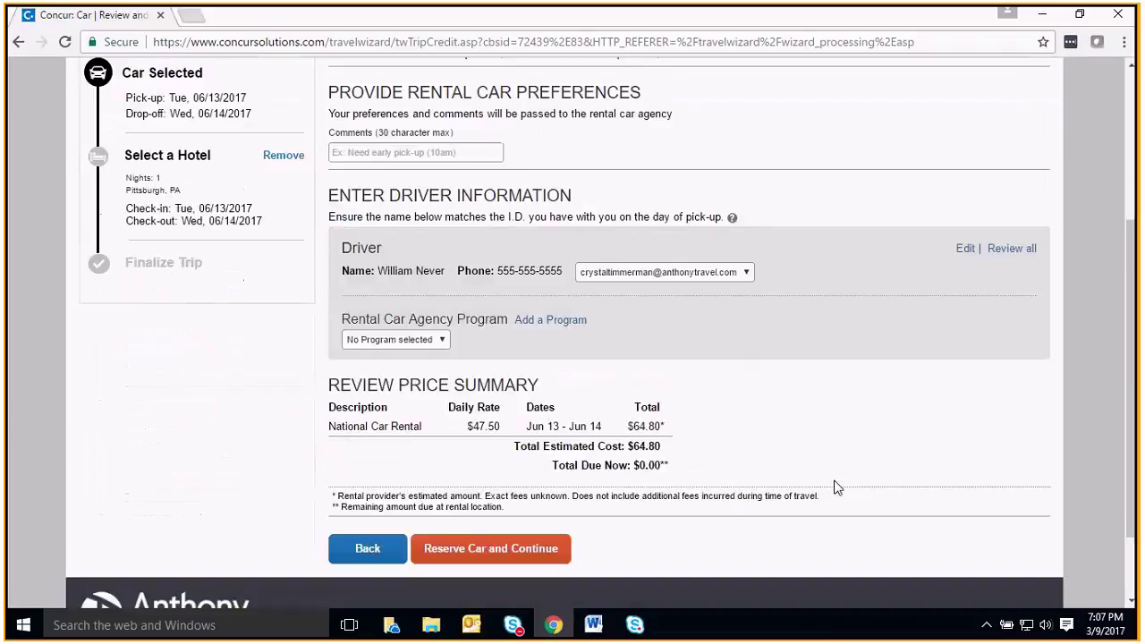
scroll(837, 488, "down", 1)
left_click(506, 468)
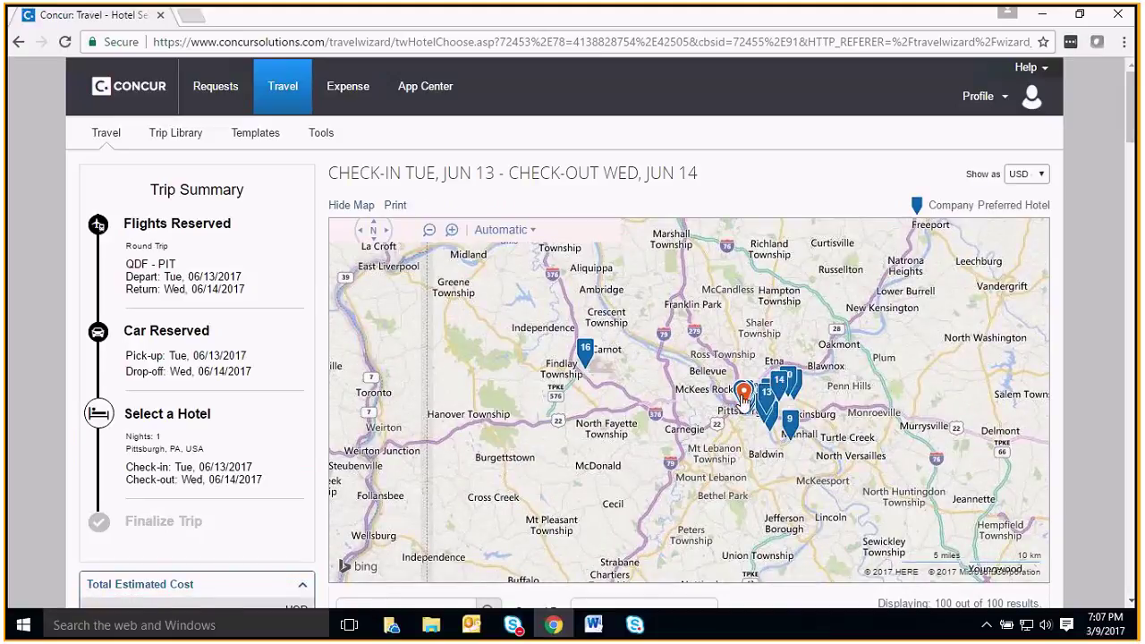
Step: Explore the hotel map around downtown Pittsburgh, checking the details of preferred hotel 11 and the close-up aerial street view
scroll(743, 408, "up", 1)
scroll(741, 413, "up", 2)
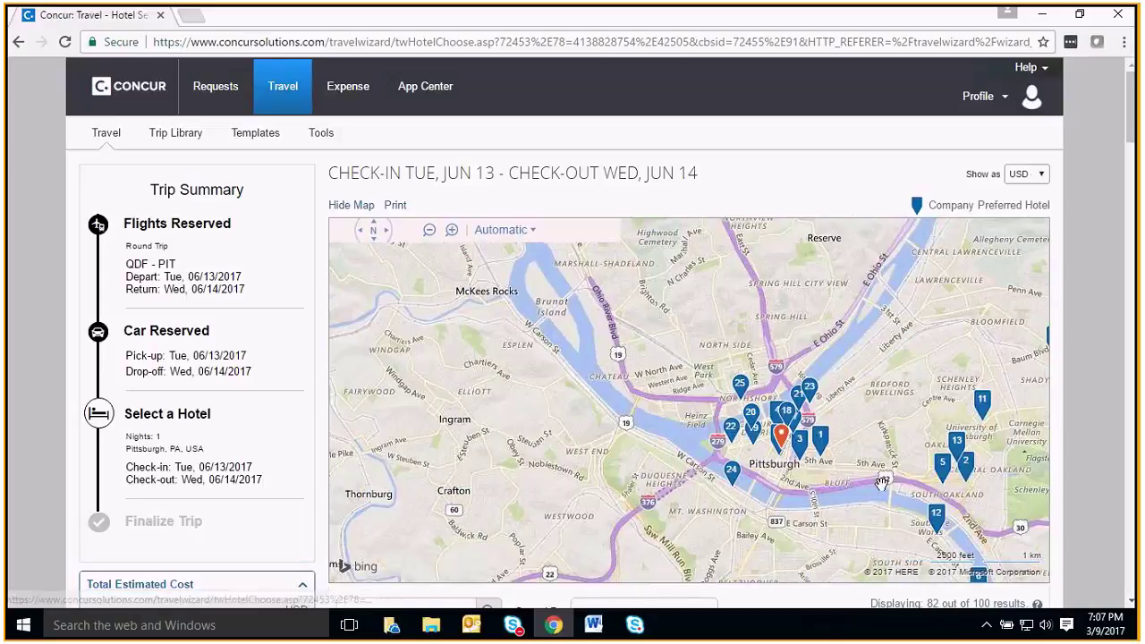
left_click_drag(881, 483, 693, 384)
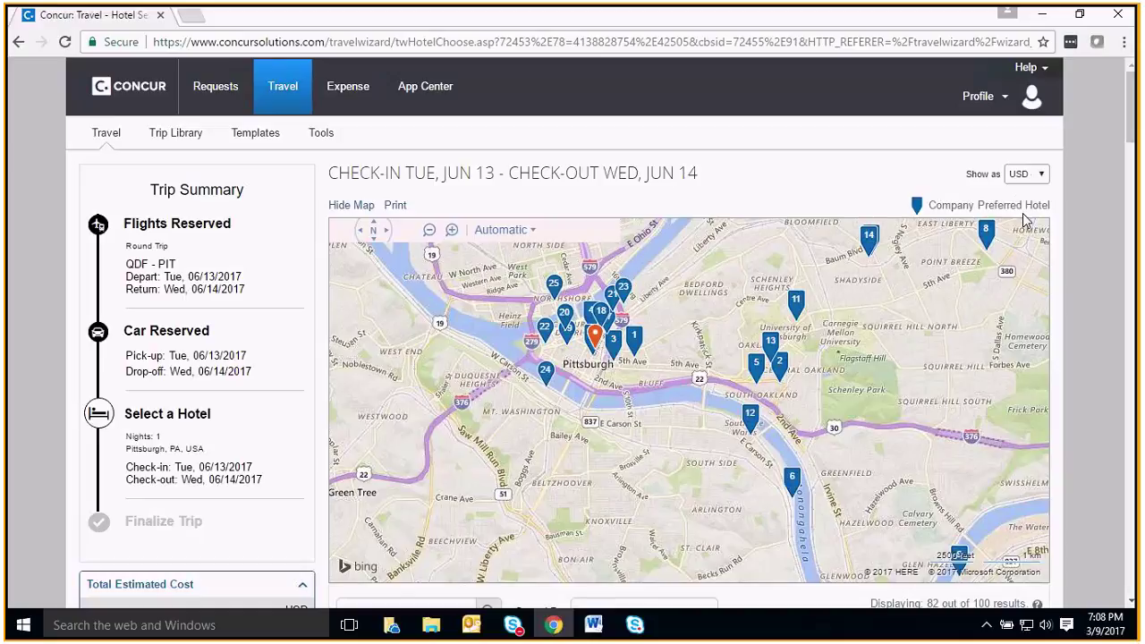
left_click(796, 301)
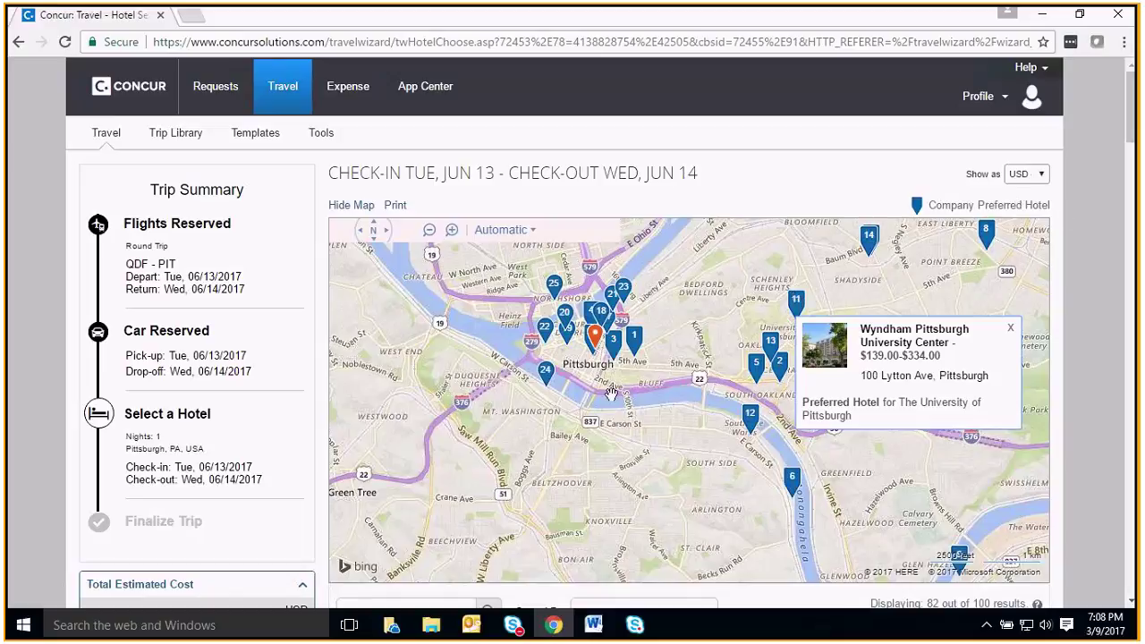
scroll(594, 405, "up", 7)
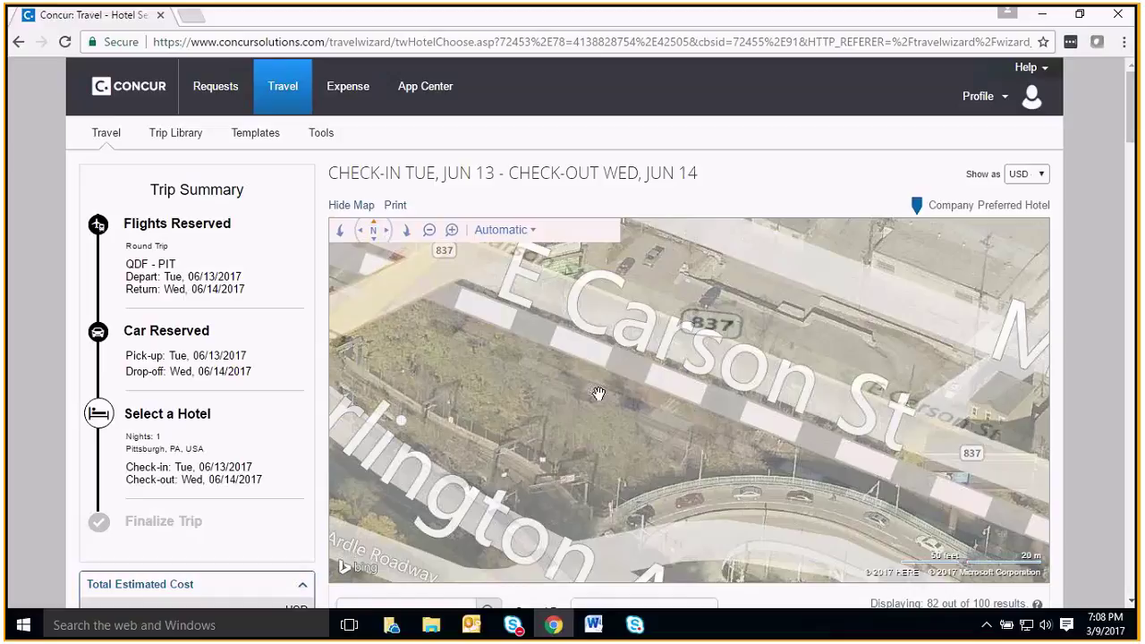
left_click_drag(599, 393, 288, 534)
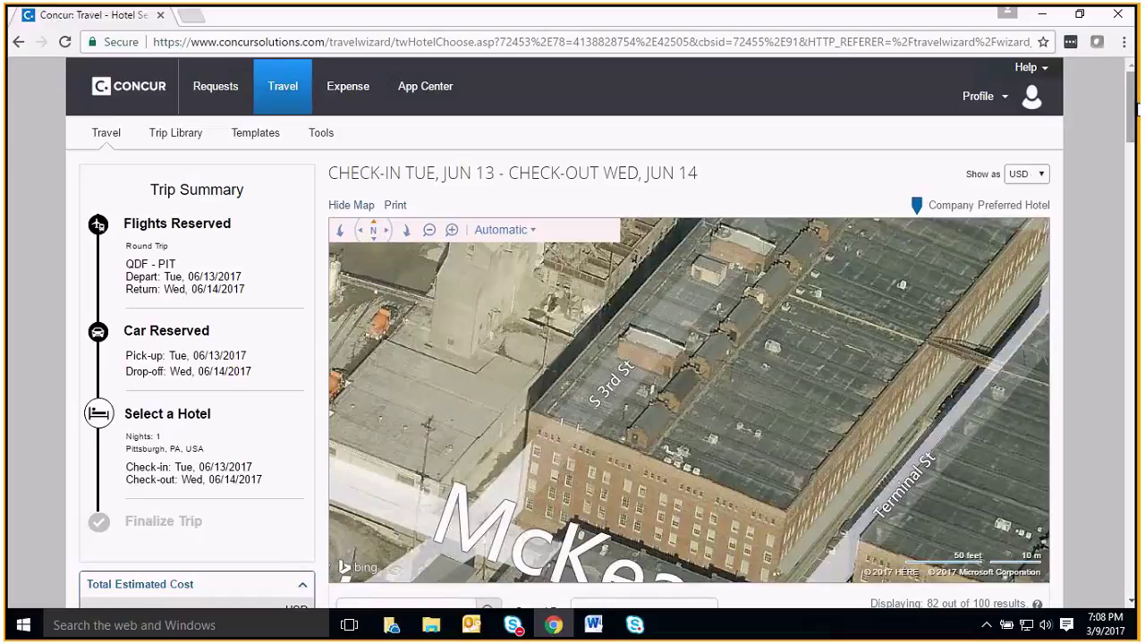
Step: Find Courtyard Pittsburgh Downtown in the hotel list and choose its $144 University of Pittsburgh rate room with 2 Queen beds
scroll(1136, 116, "down", 2)
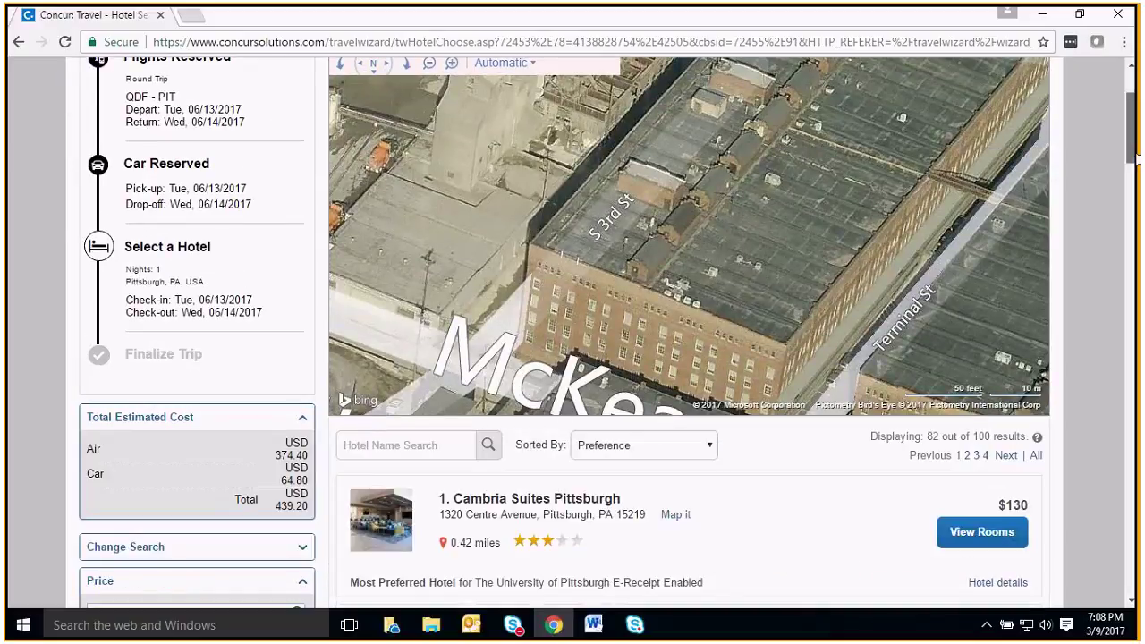
scroll(410, 250, "down", 4)
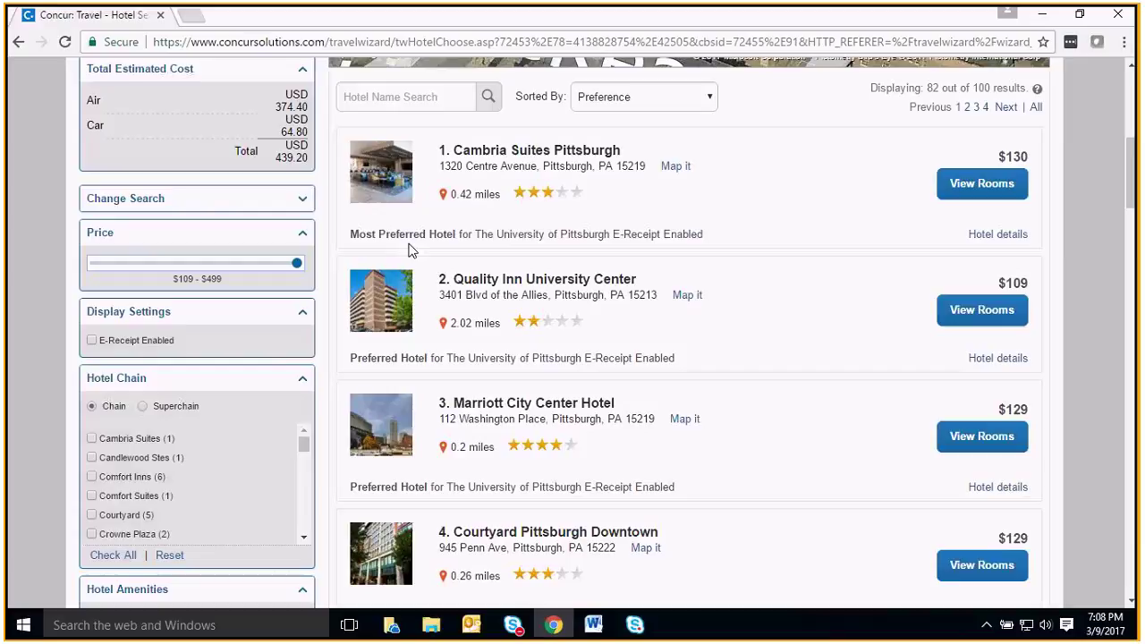
scroll(603, 371, "down", 2)
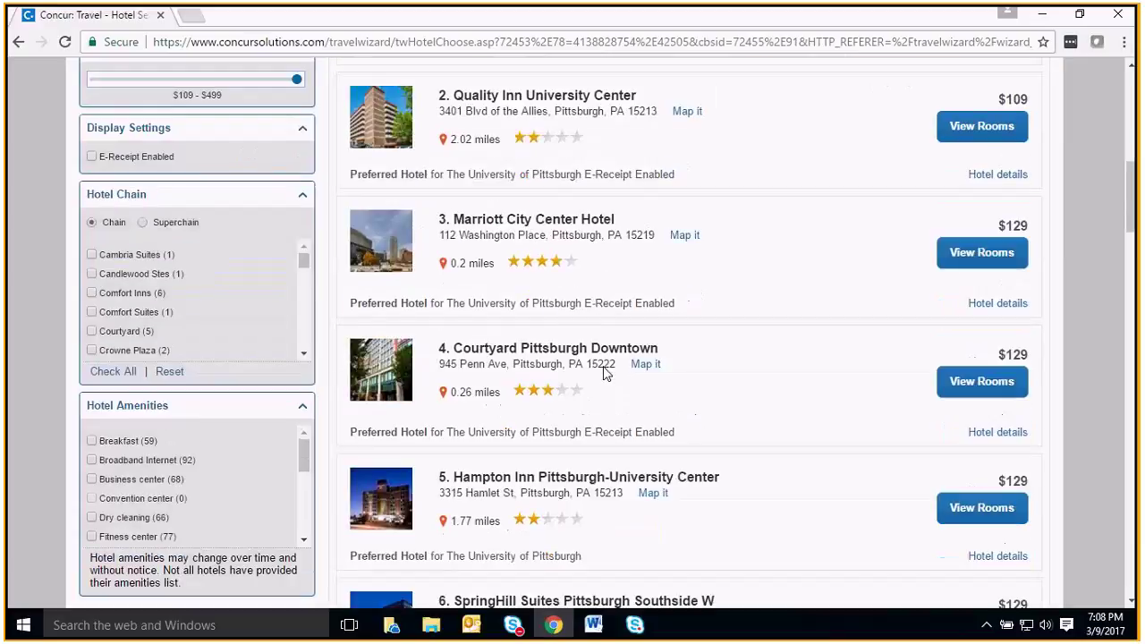
scroll(603, 374, "down", 2)
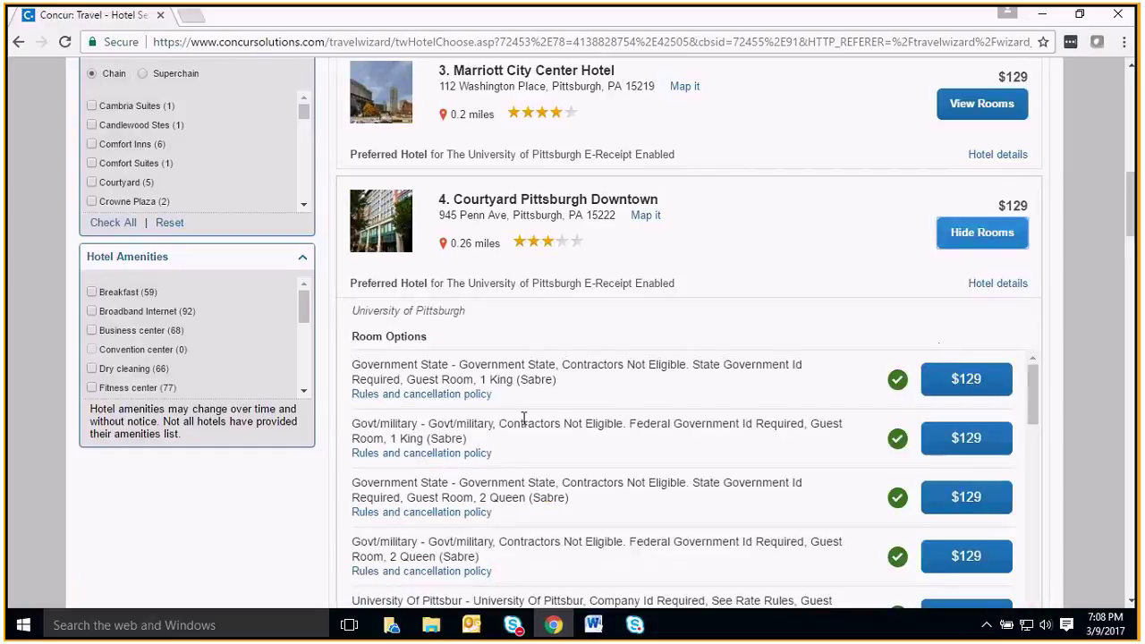
scroll(523, 418, "down", 3)
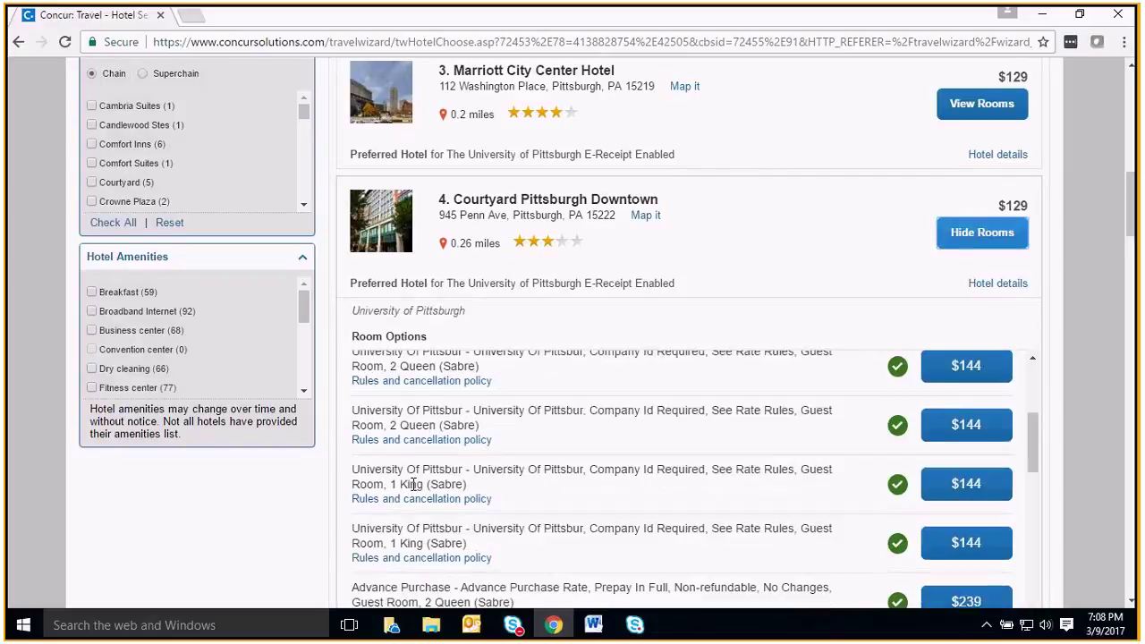
left_click(987, 423)
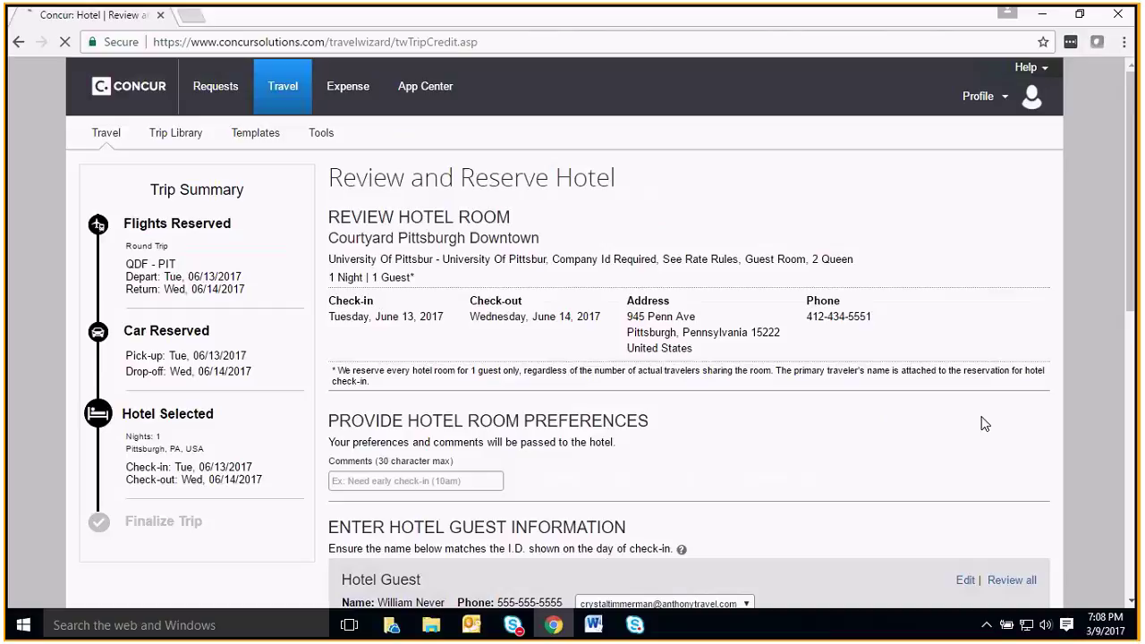
Step: Agree to the Courtyard Pittsburgh Downtown's rate rules and cancellation policy, and reserve the hotel without adding room preferences
scroll(967, 438, "down", 3)
scroll(954, 451, "up", 3)
scroll(756, 491, "down", 3)
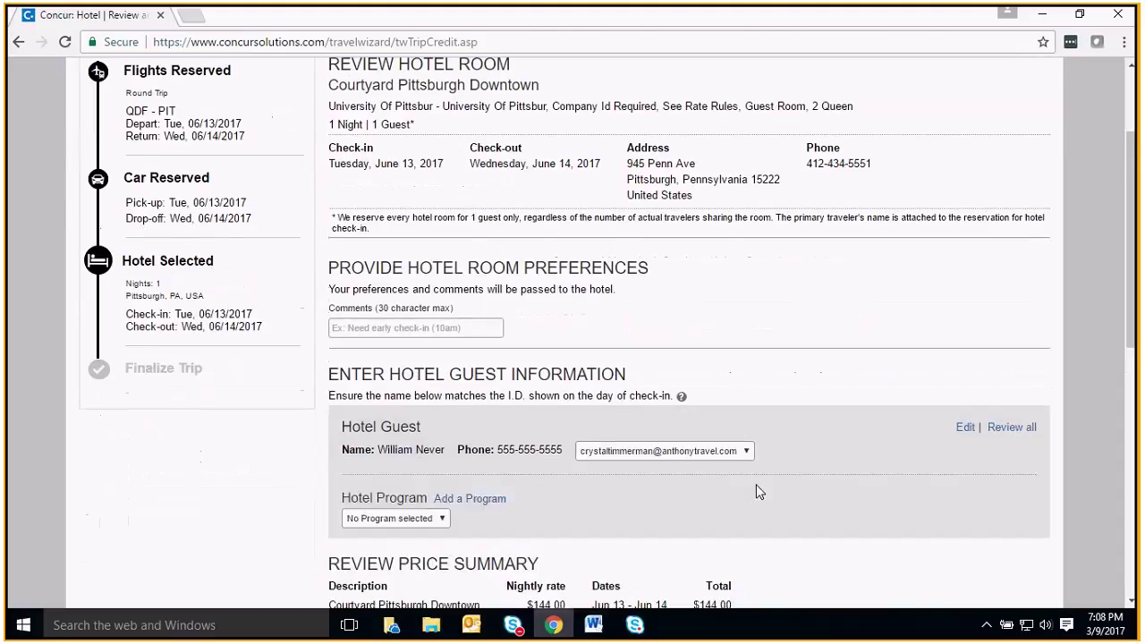
scroll(630, 537, "down", 7)
scroll(630, 536, "down", 2)
left_click(333, 415)
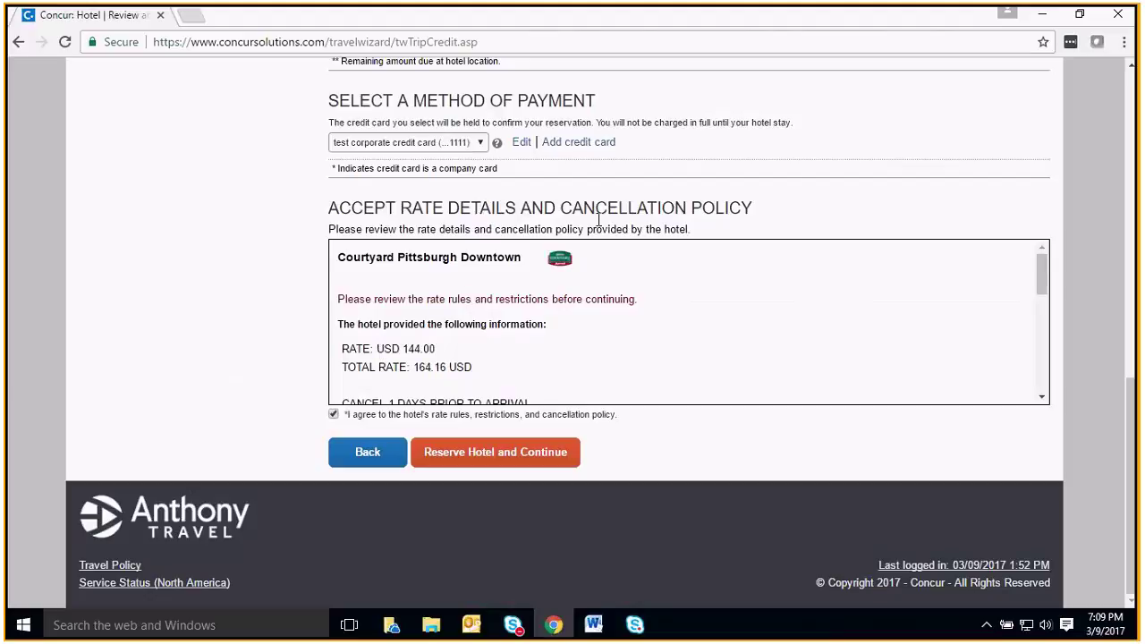
left_click(539, 443)
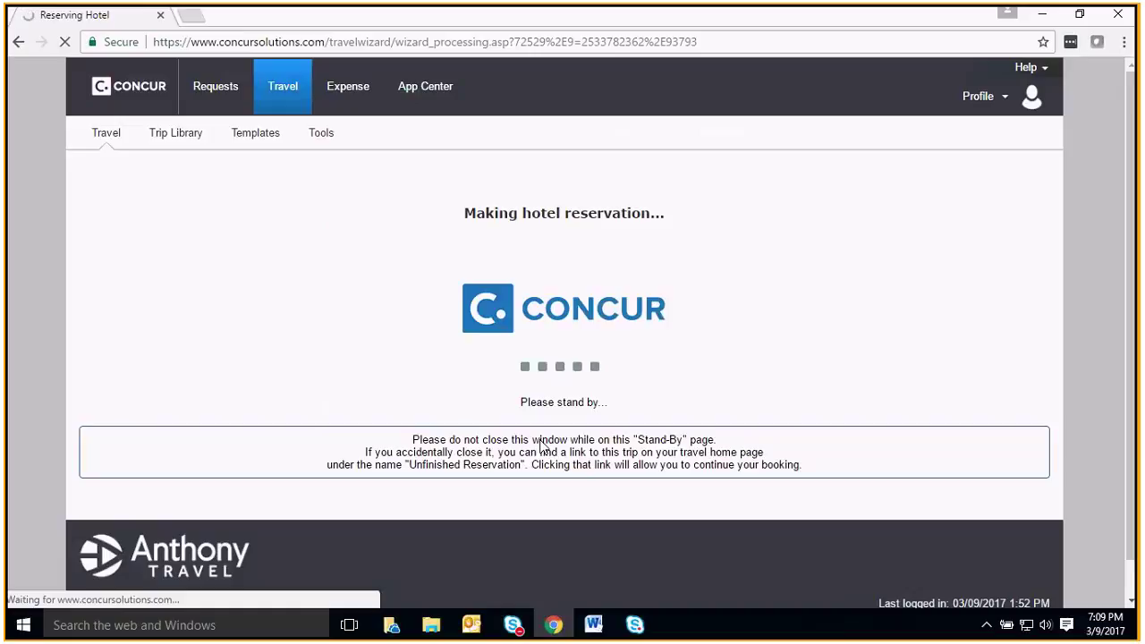
left_click(541, 440)
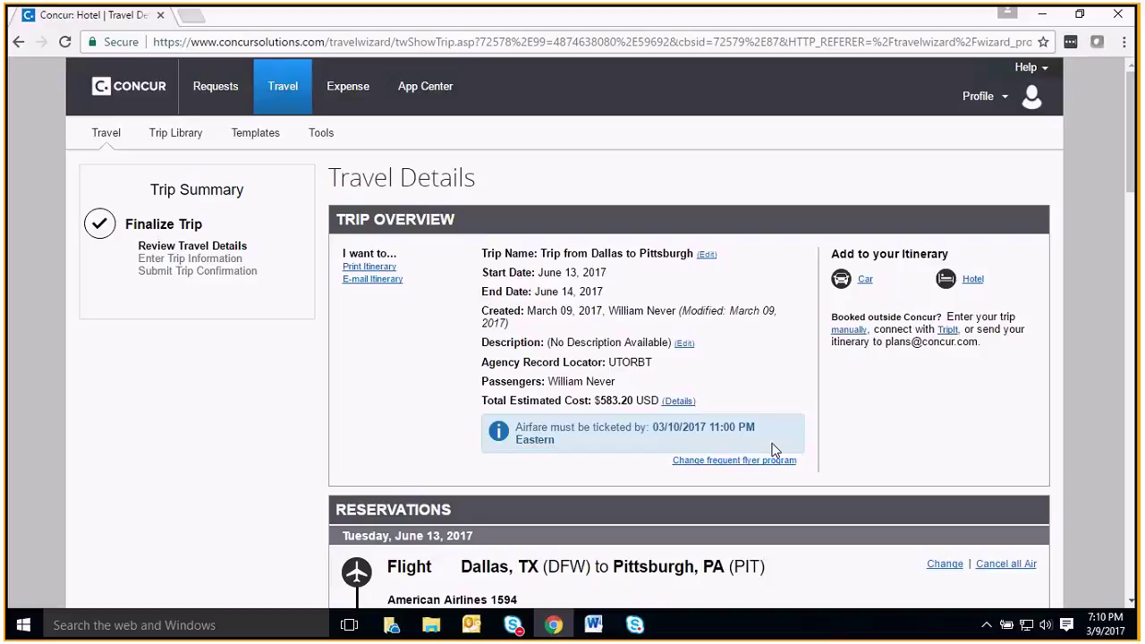
Step: Review the travel details from the outbound flight through the estimated cost and remarks, and proceed to the trip booking information
scroll(774, 450, "down", 4)
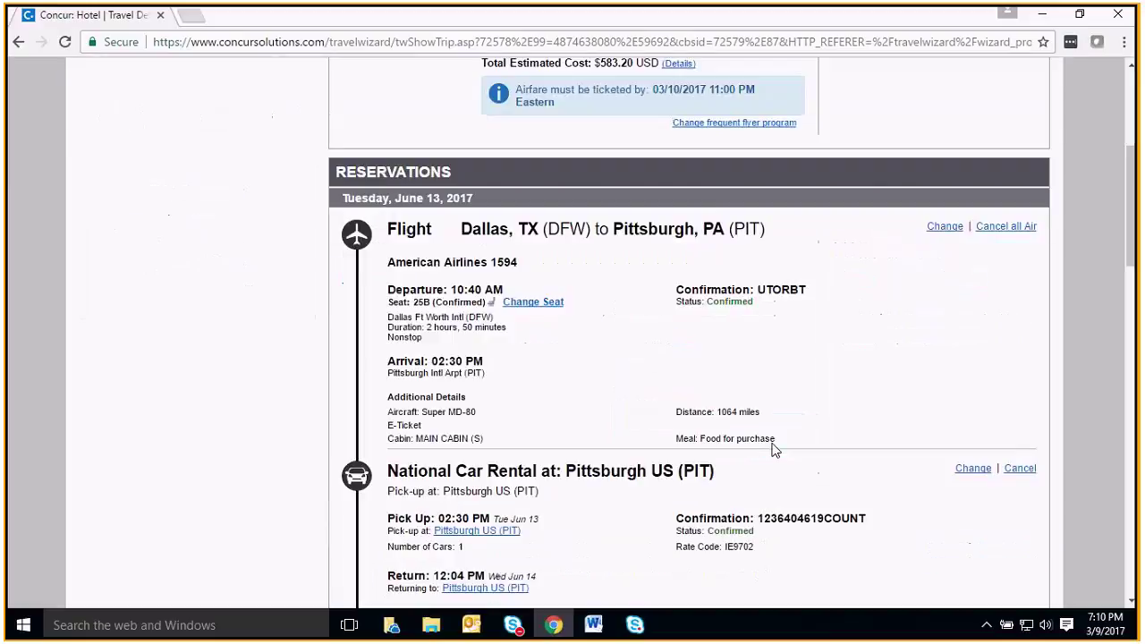
scroll(775, 450, "down", 4)
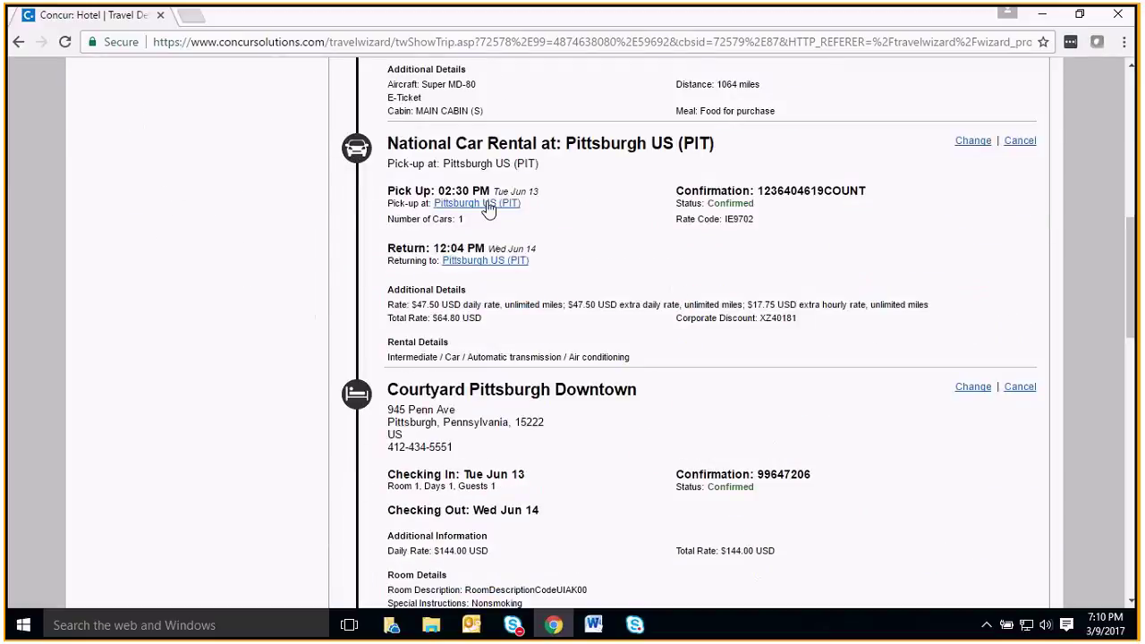
scroll(821, 331, "down", 1)
scroll(823, 332, "down", 3)
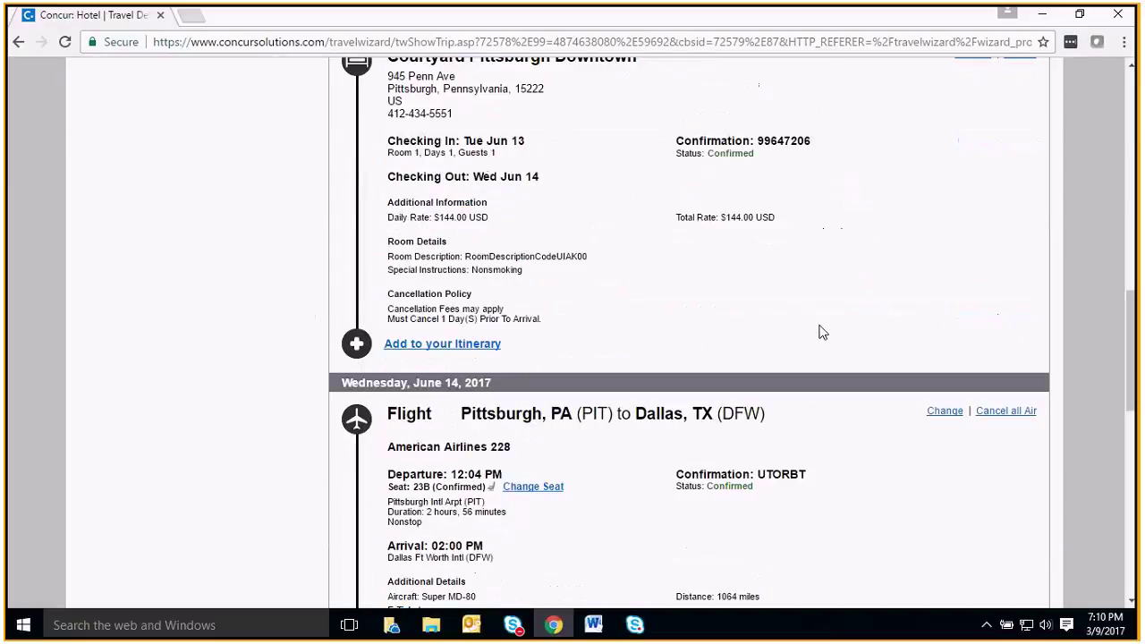
scroll(723, 325, "down", 4)
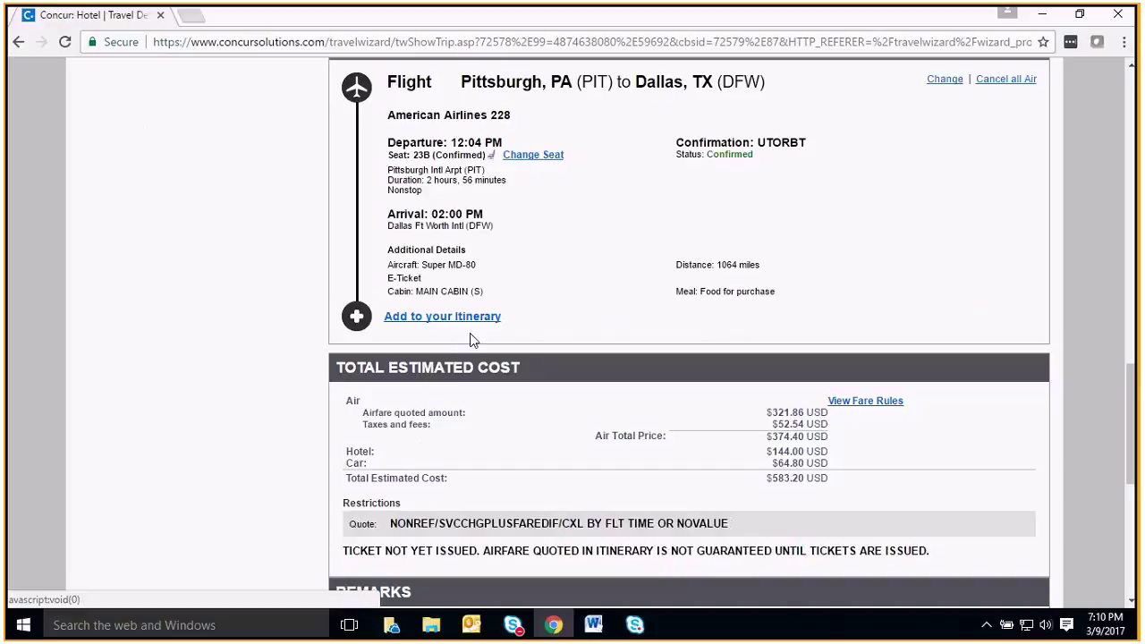
scroll(472, 345, "down", 3)
scroll(477, 361, "down", 1)
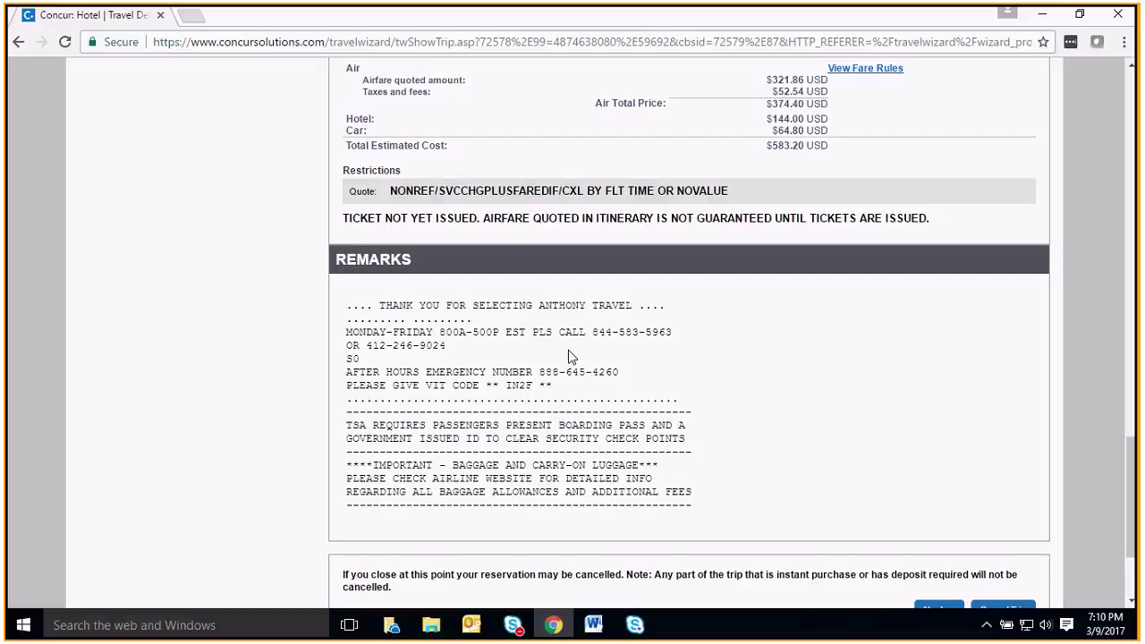
scroll(726, 355, "down", 2)
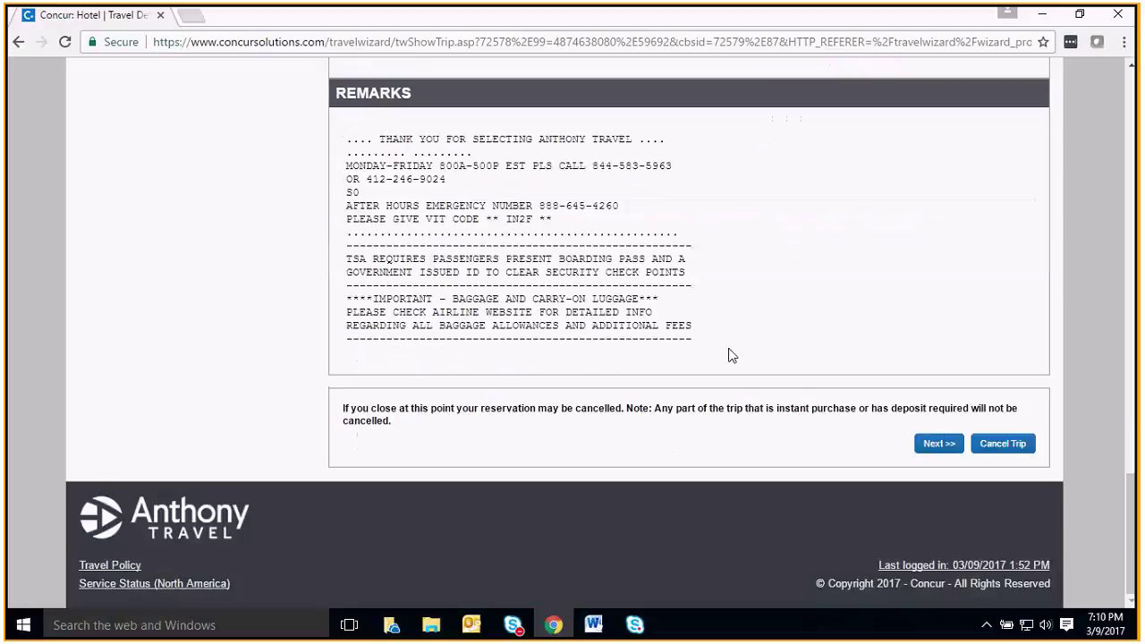
left_click(943, 438)
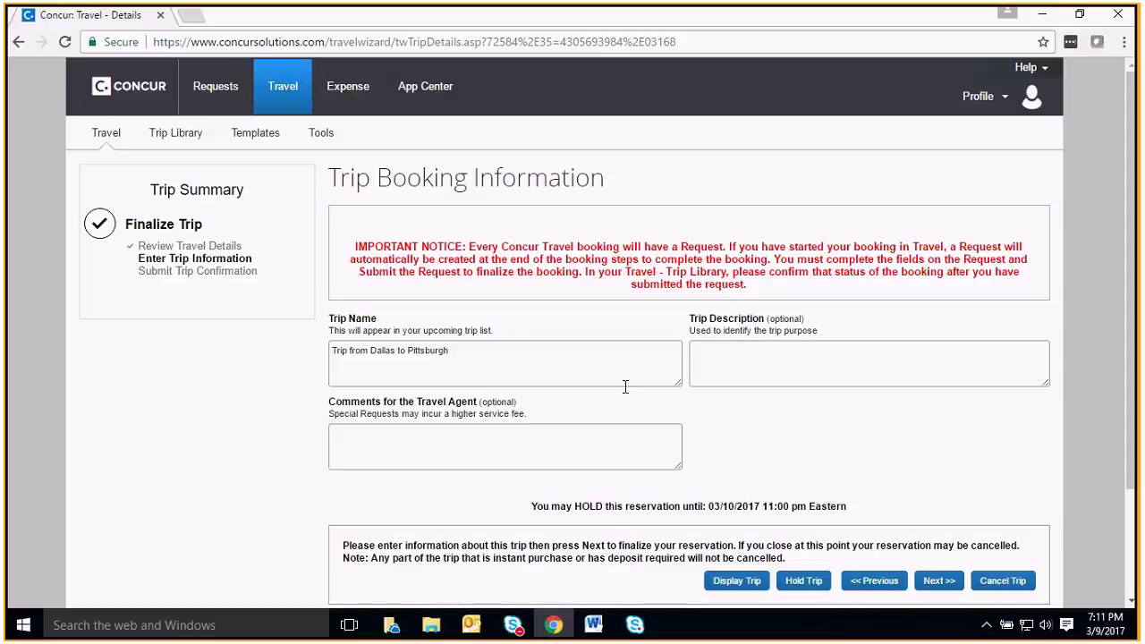
Step: Enter "test" as the comment for the travel agent, and continue to the trip confirmation
left_click(489, 440)
type("tes")
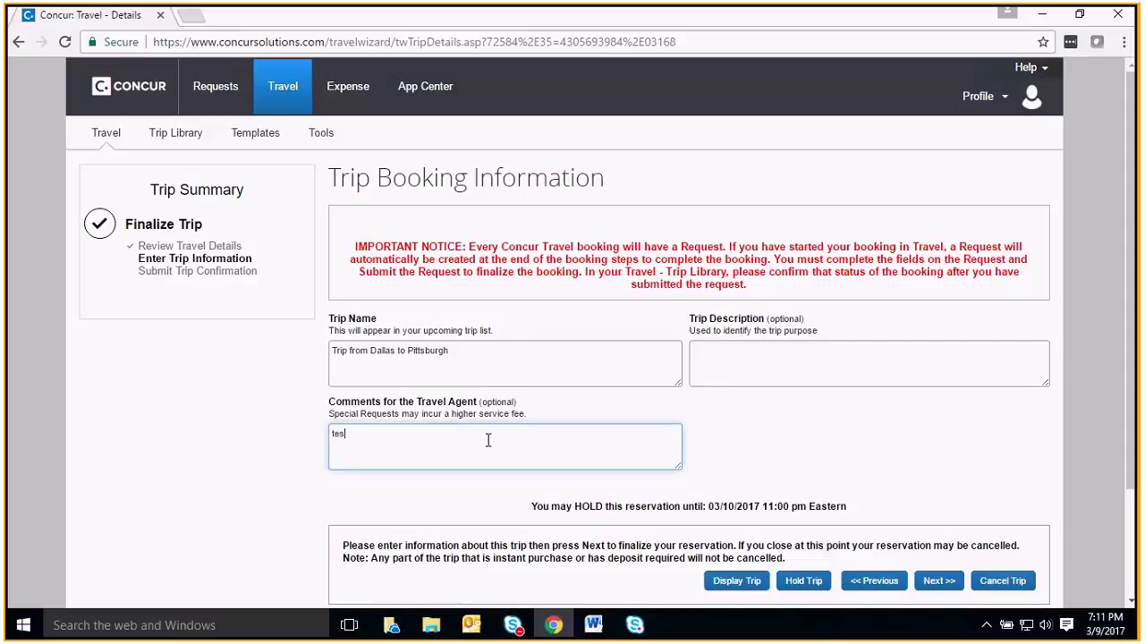
type("t")
left_click(936, 582)
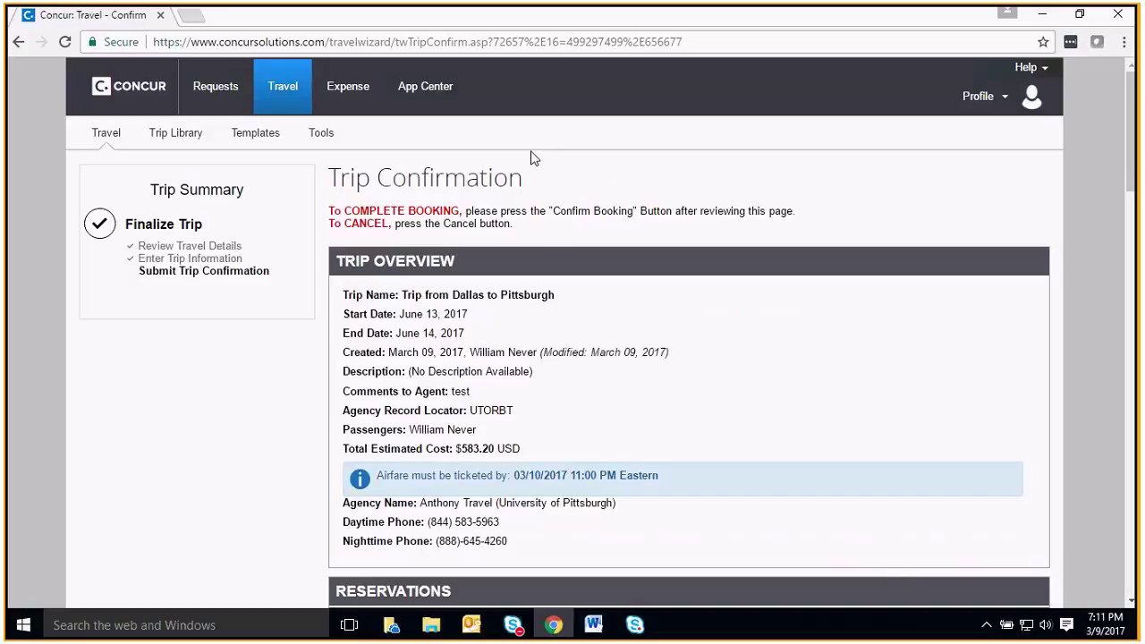
Step: Review the trip confirmation down to the remarks, and confirm the booking
scroll(468, 406, "down", 10)
scroll(468, 406, "down", 8)
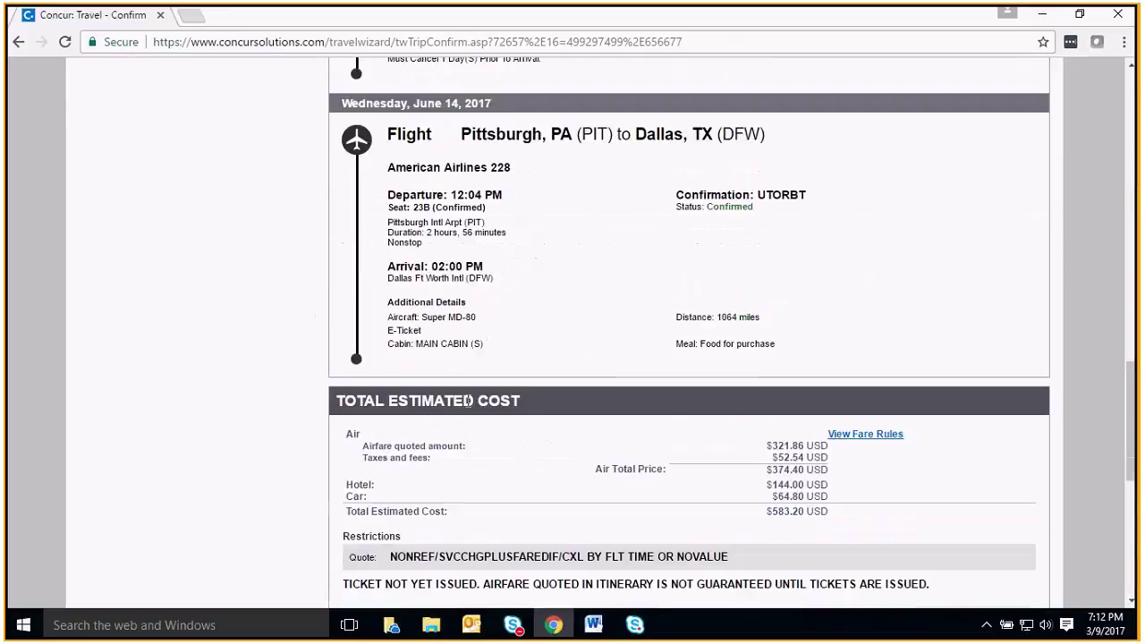
scroll(468, 402, "down", 6)
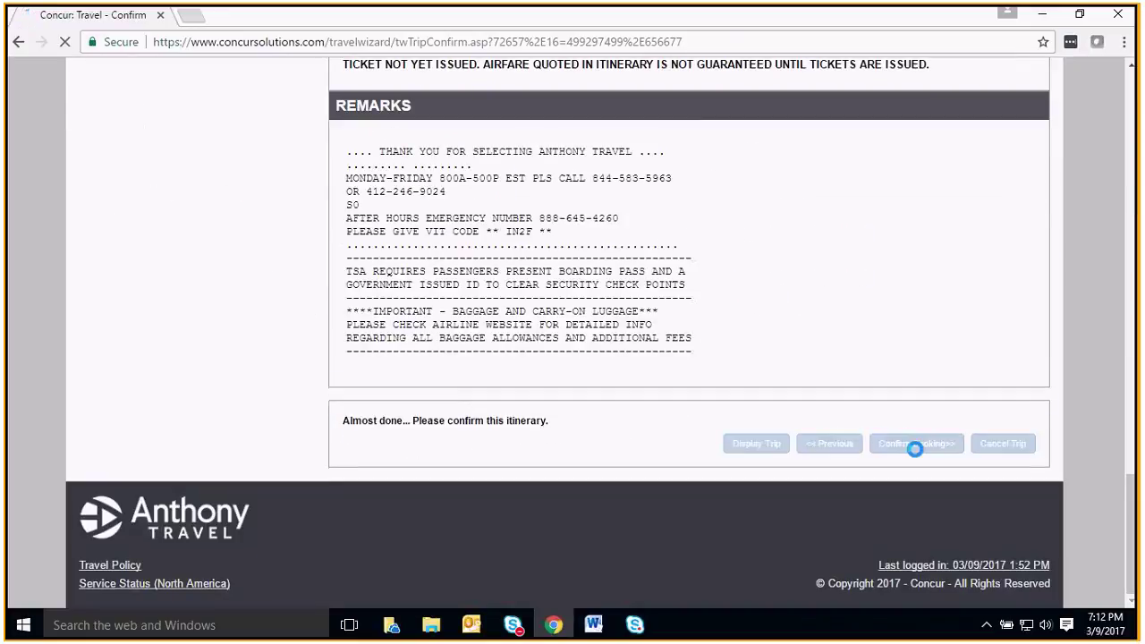
left_click(917, 444)
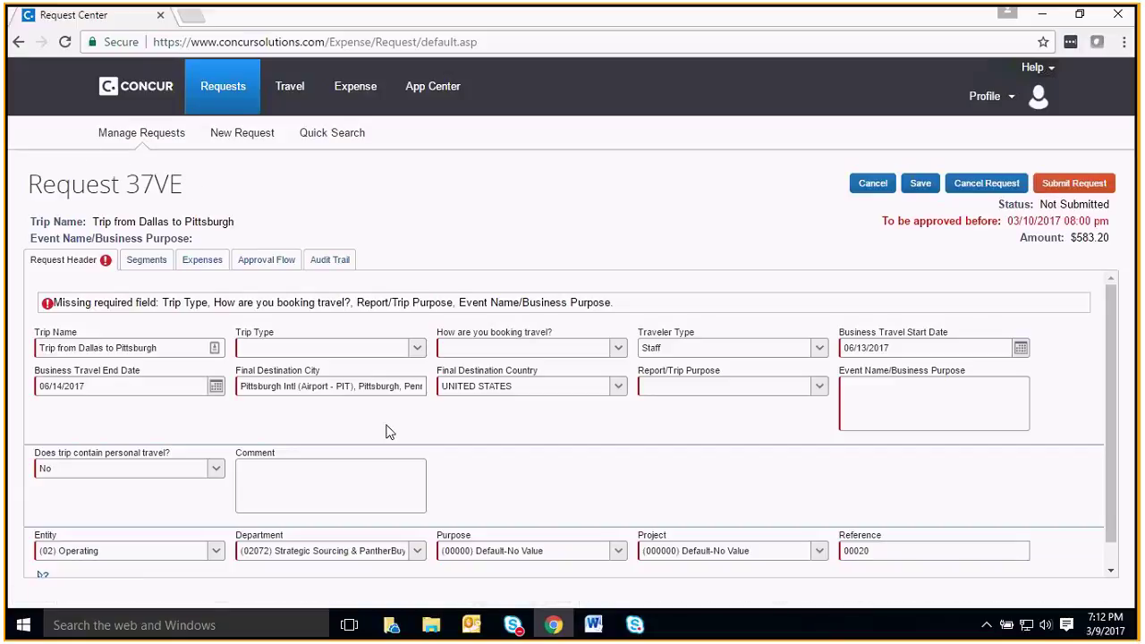
Step: Set the request's trip type to Domestic
left_click(414, 349)
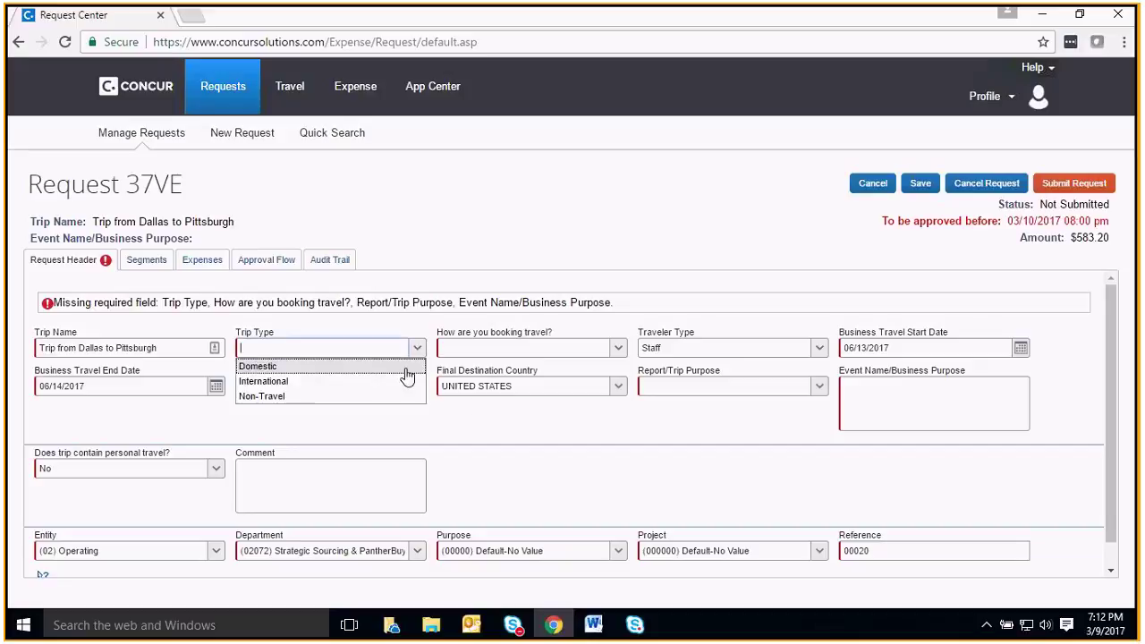
left_click(407, 375)
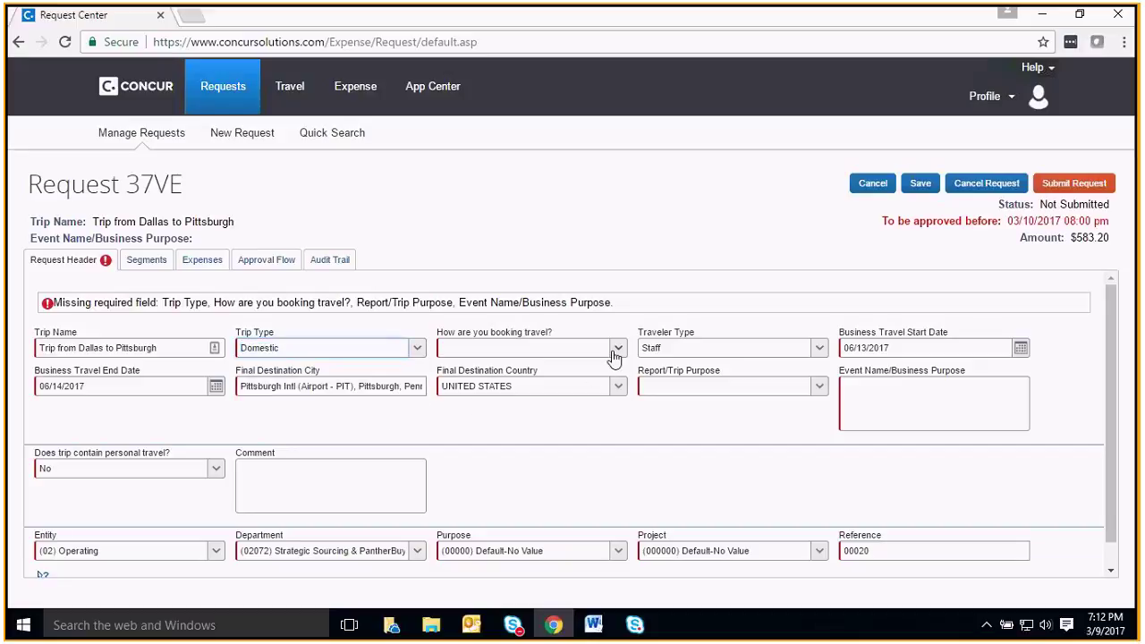
left_click(614, 352)
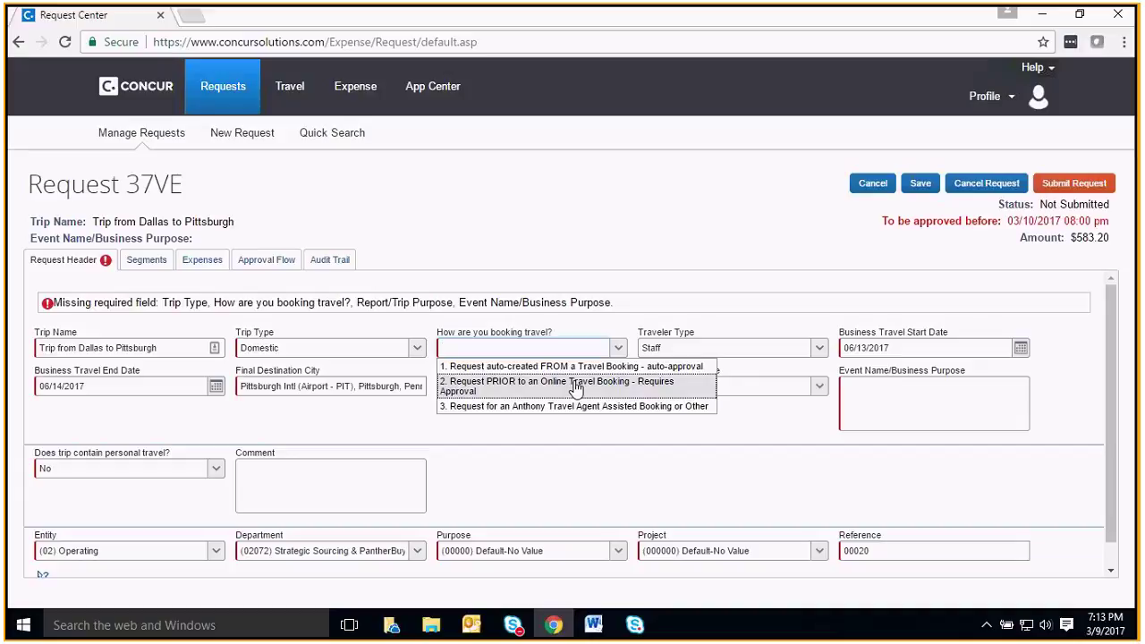
left_click(575, 387)
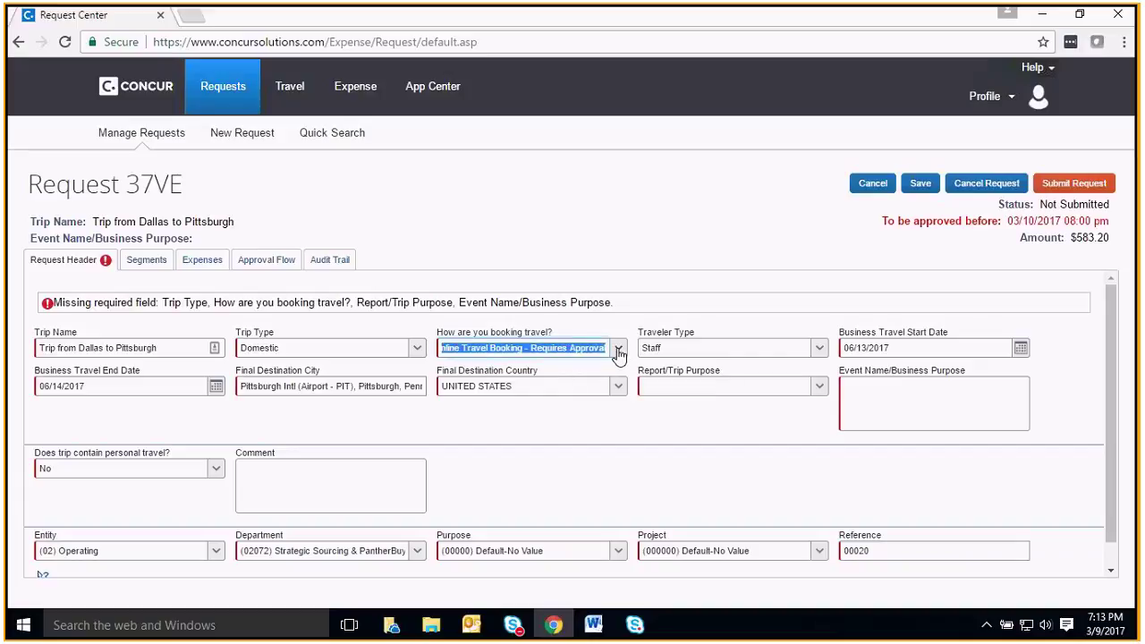
left_click(618, 351)
left_click(592, 413)
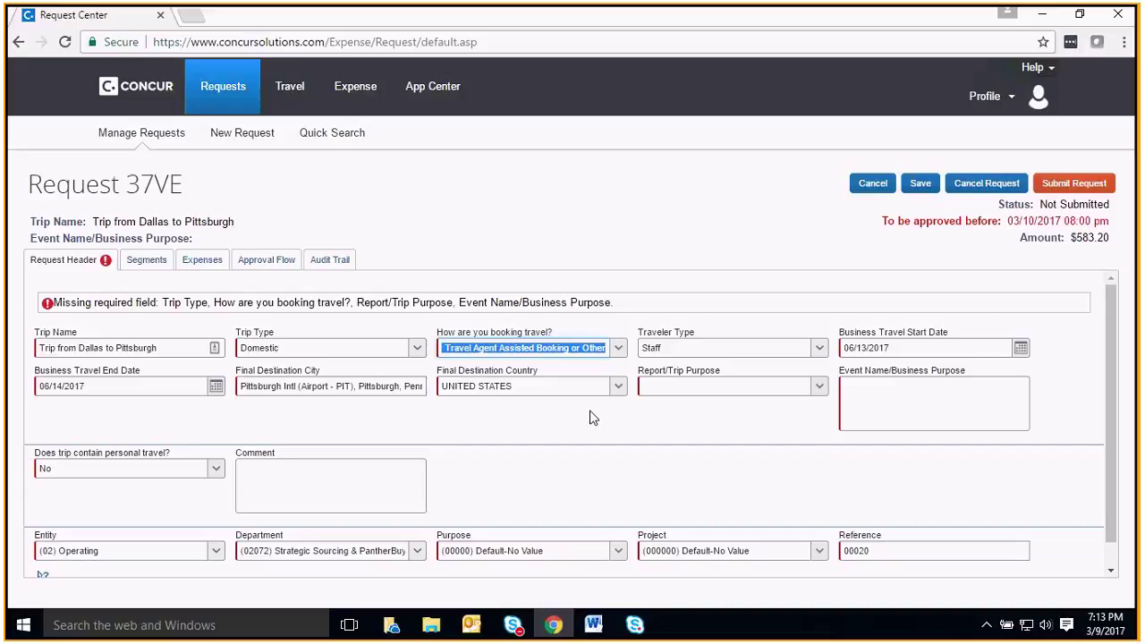
left_click(617, 348)
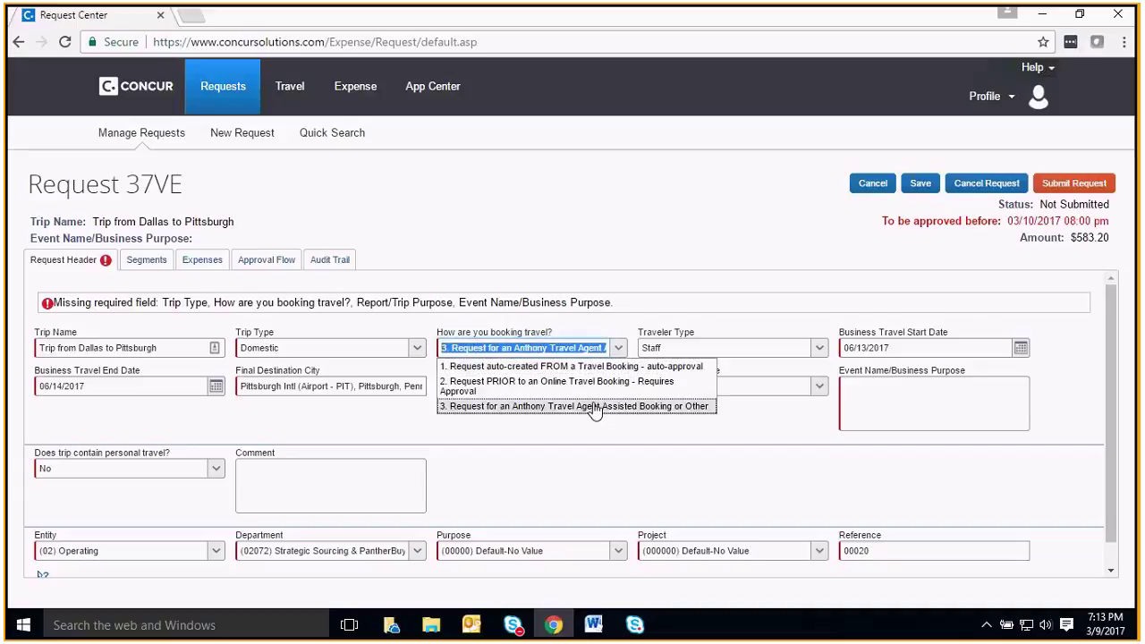
left_click(595, 407)
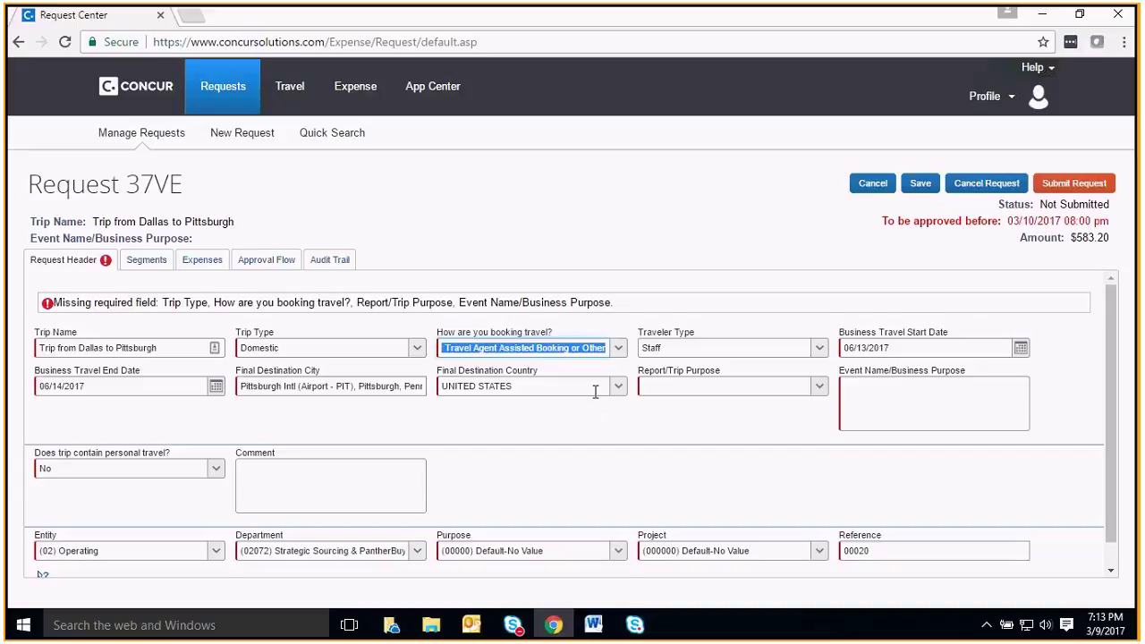
Step: Set the booking method to "1. Request auto-created FROM a Travel Booking - auto-approval" and the report/trip purpose to Other Travel
left_click(616, 353)
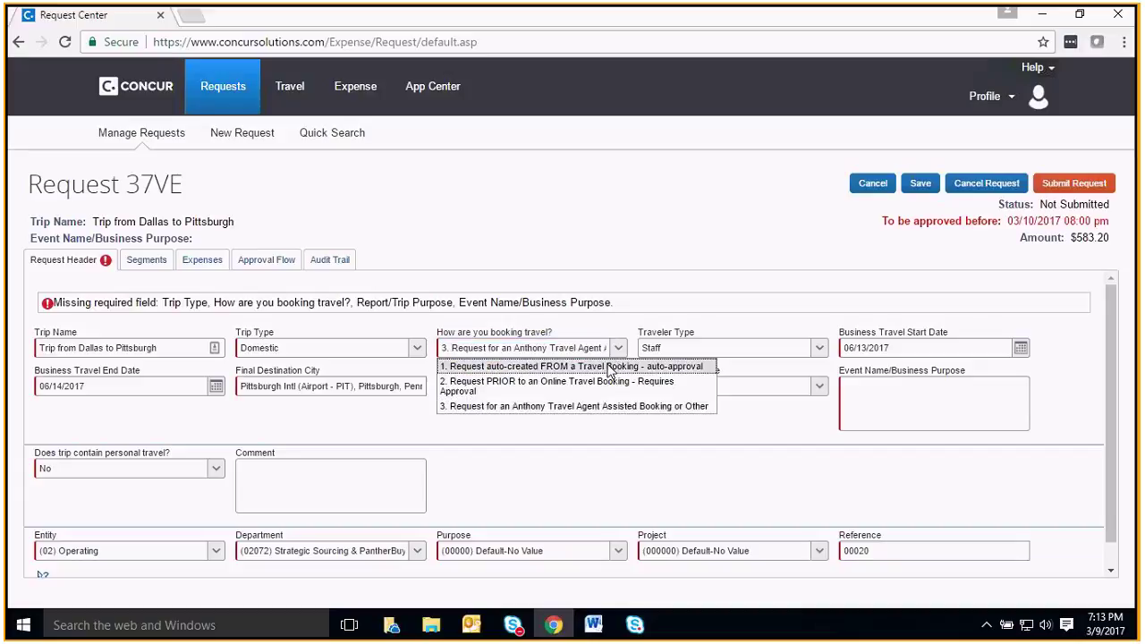
left_click(608, 368)
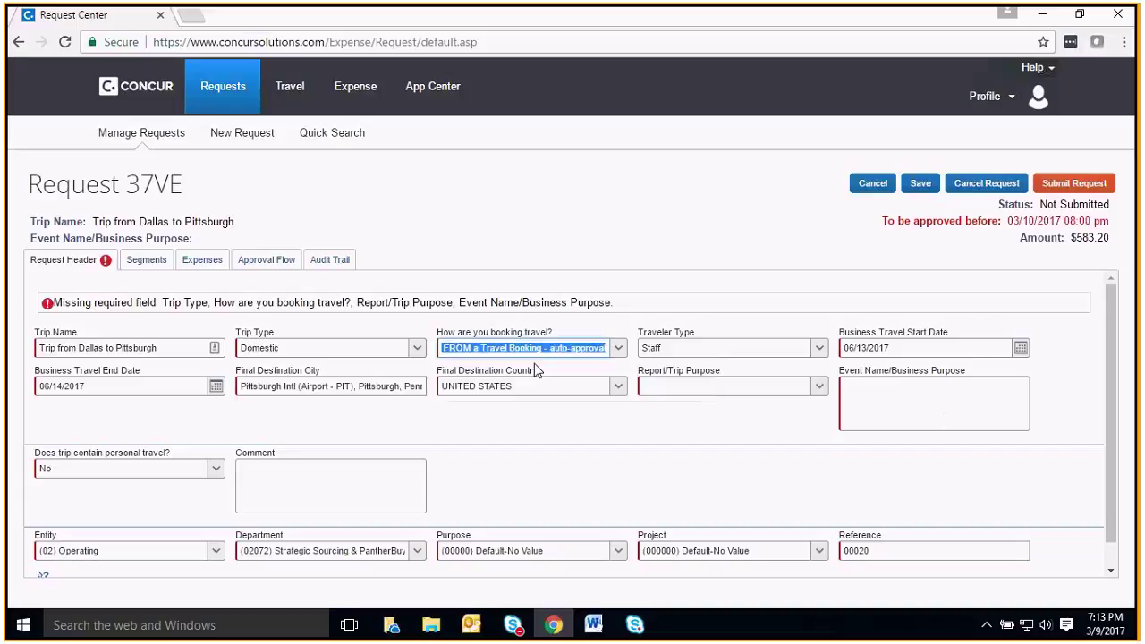
left_click(664, 386)
left_click(817, 386)
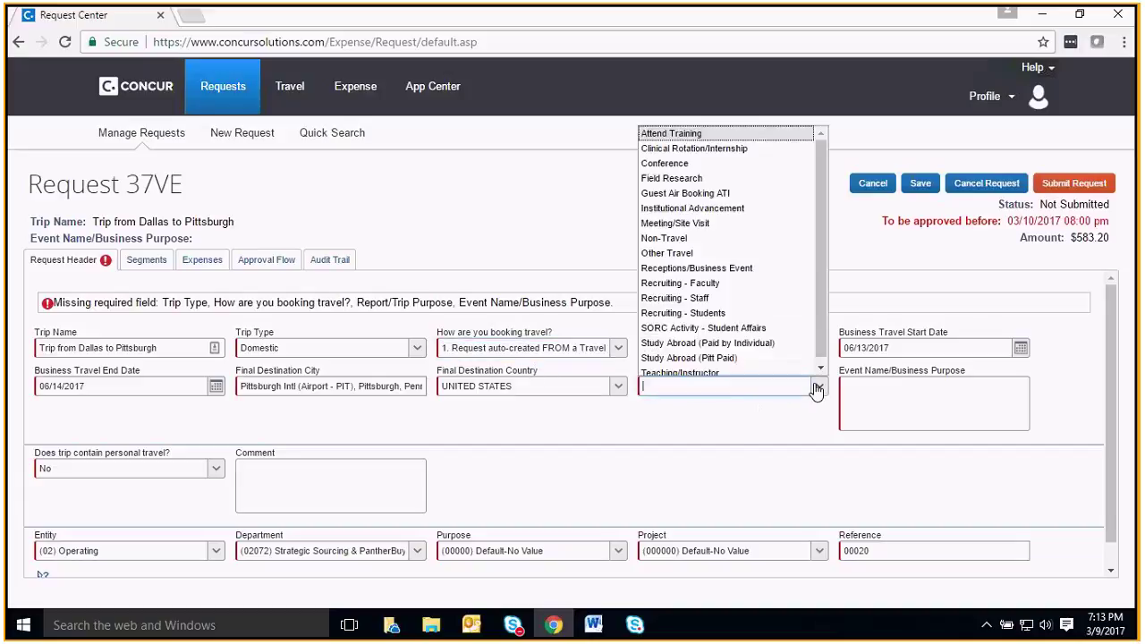
left_click(752, 254)
Step: Enter "test" as the event name/business purpose, and submit the request, overwriting the segment values and accepting the final review
left_click(902, 395)
type("test")
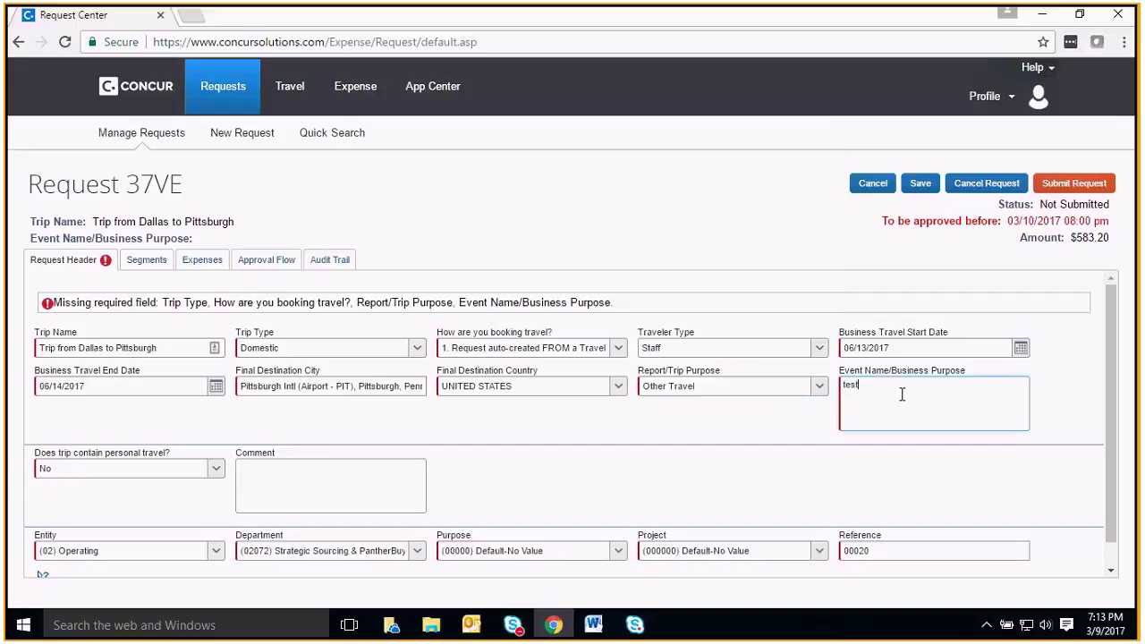
left_click(1062, 185)
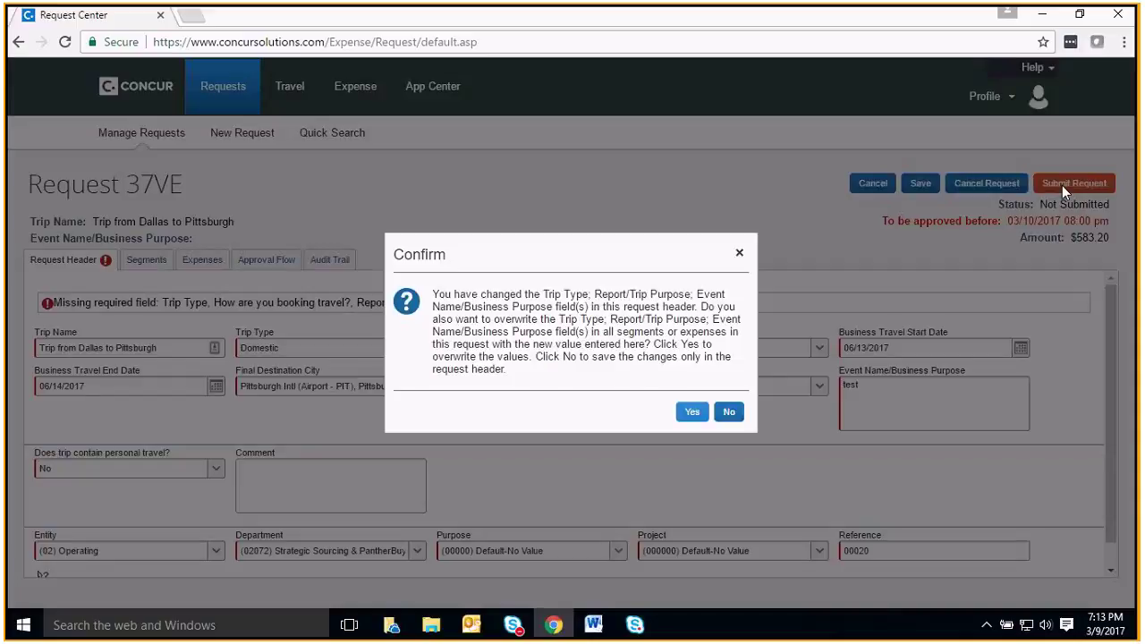
left_click(689, 412)
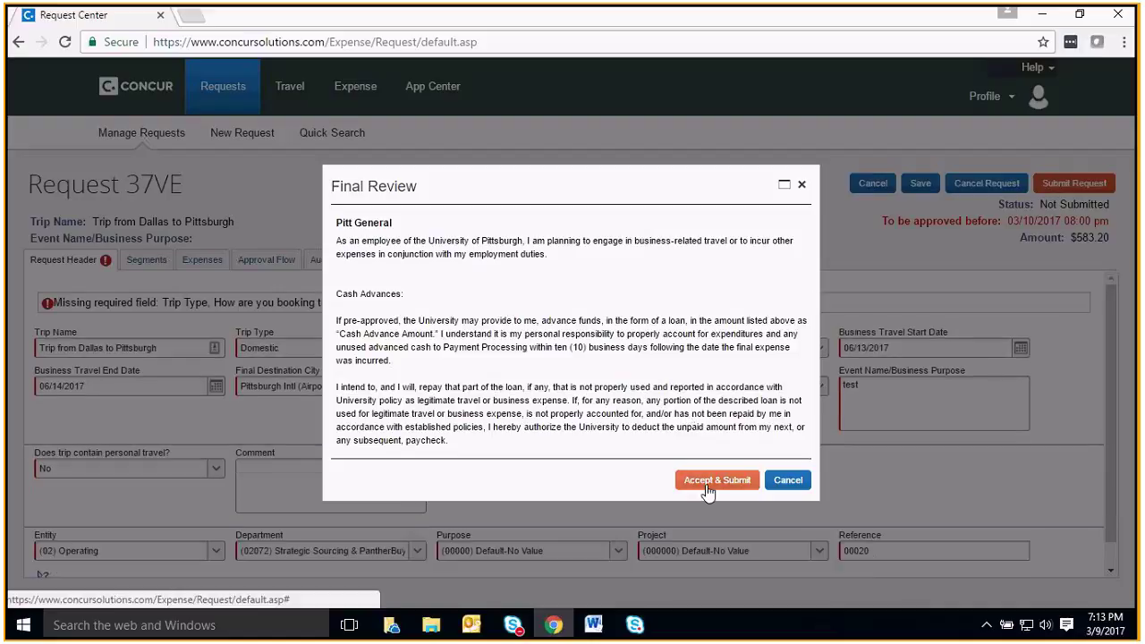
left_click(706, 486)
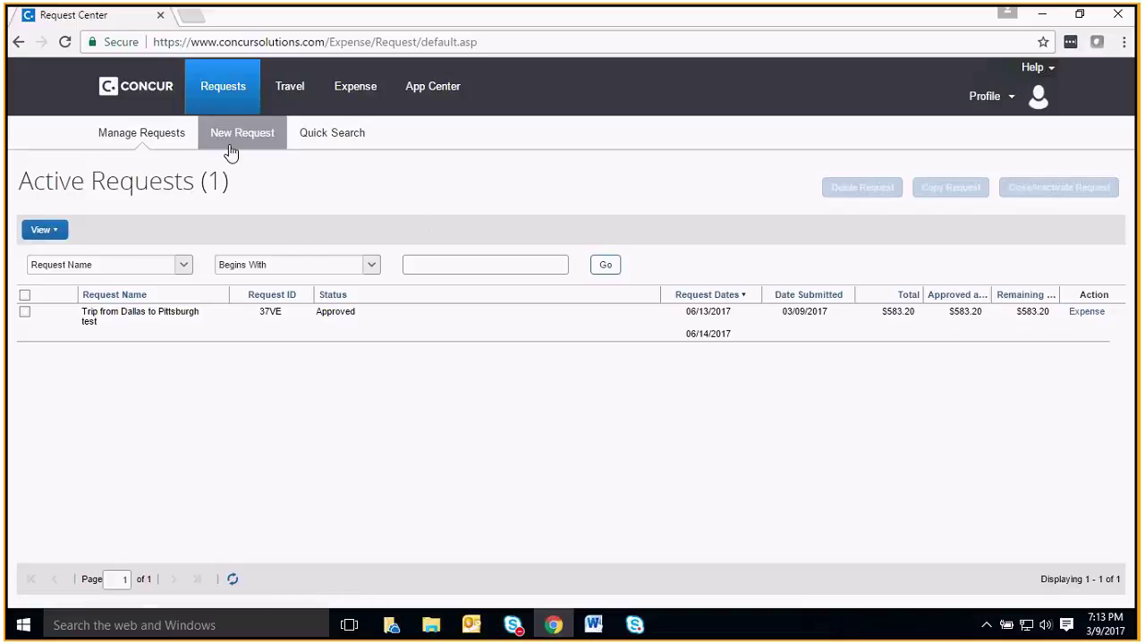
Step: Open the on-hold Dallas to Pittsburgh trip in the upcoming trips, and cancel the entire trip, agreeing to the hotel's cancellation policy
left_click(277, 90)
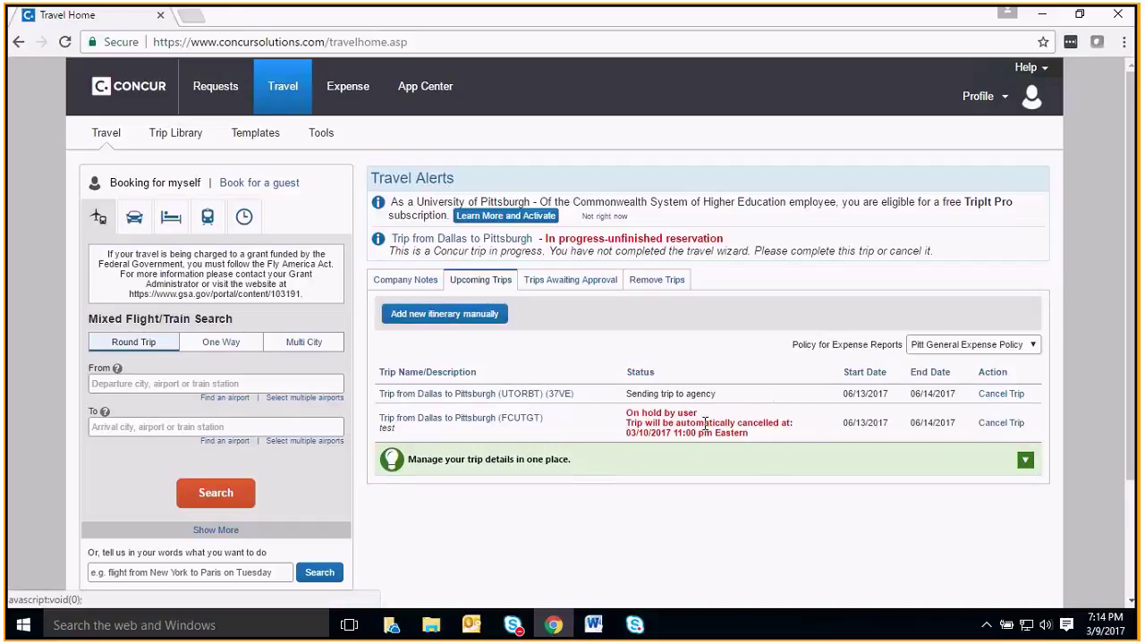
left_click(483, 420)
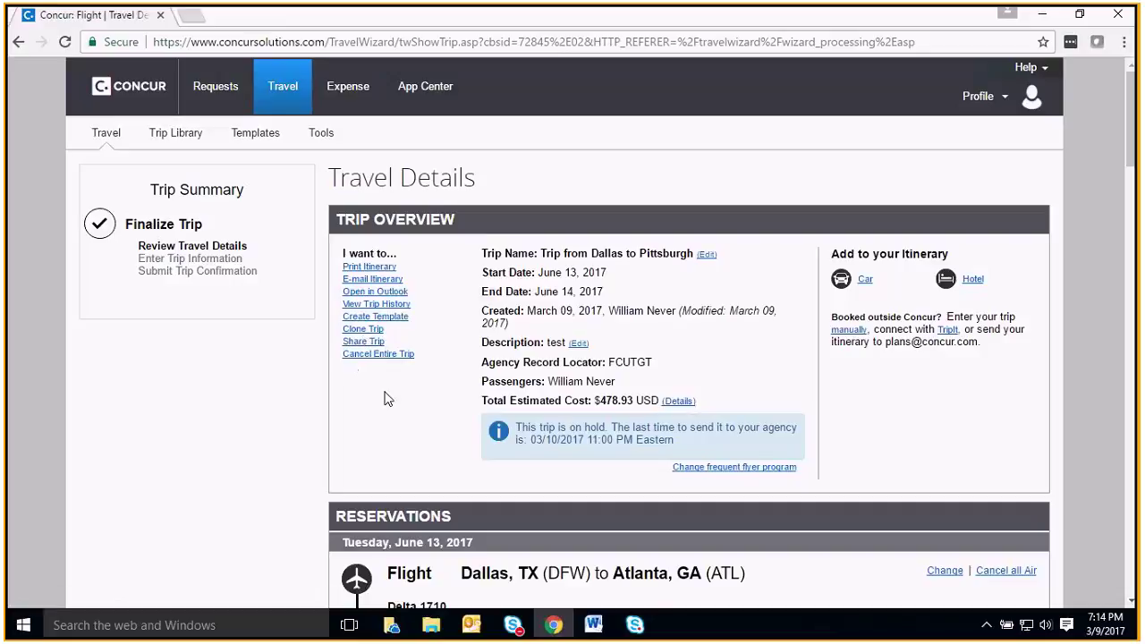
left_click(376, 355)
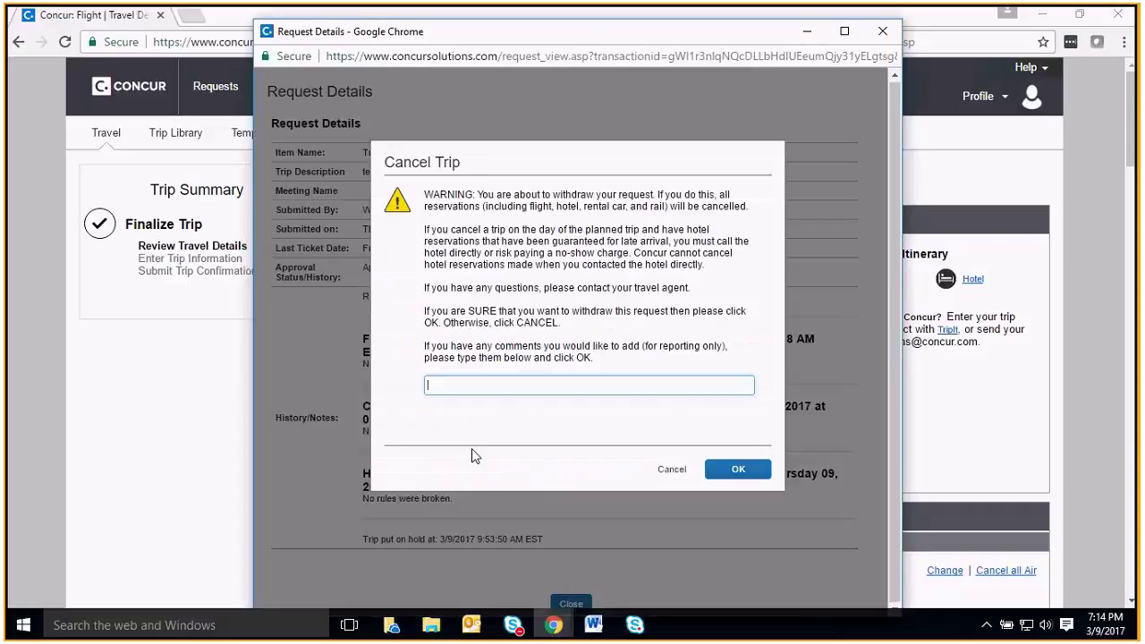
left_click(739, 471)
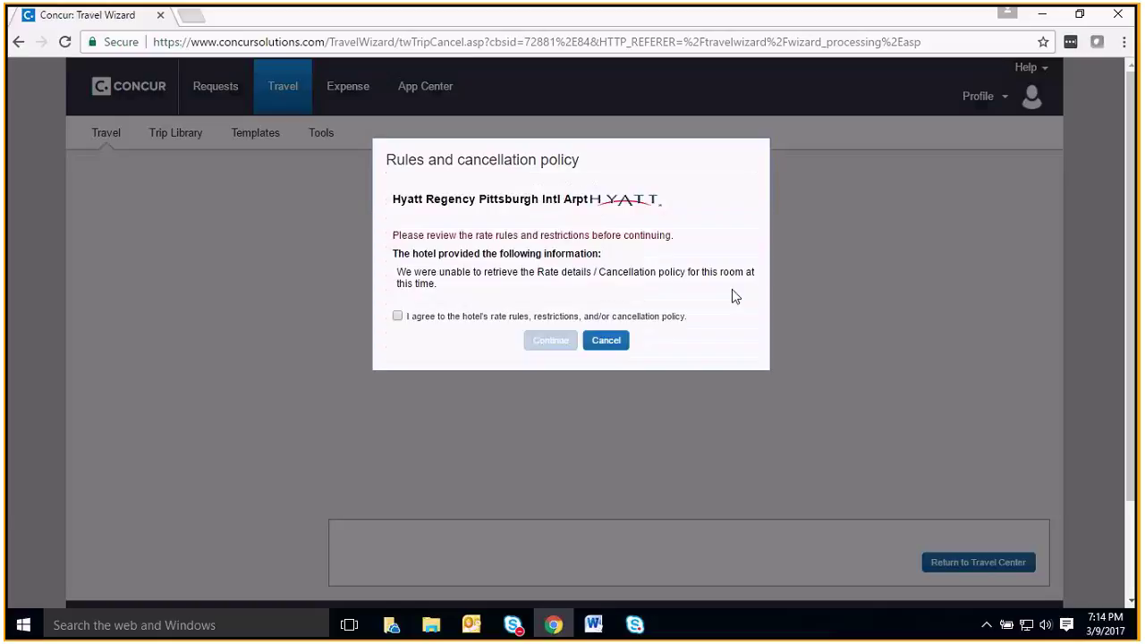
left_click(398, 316)
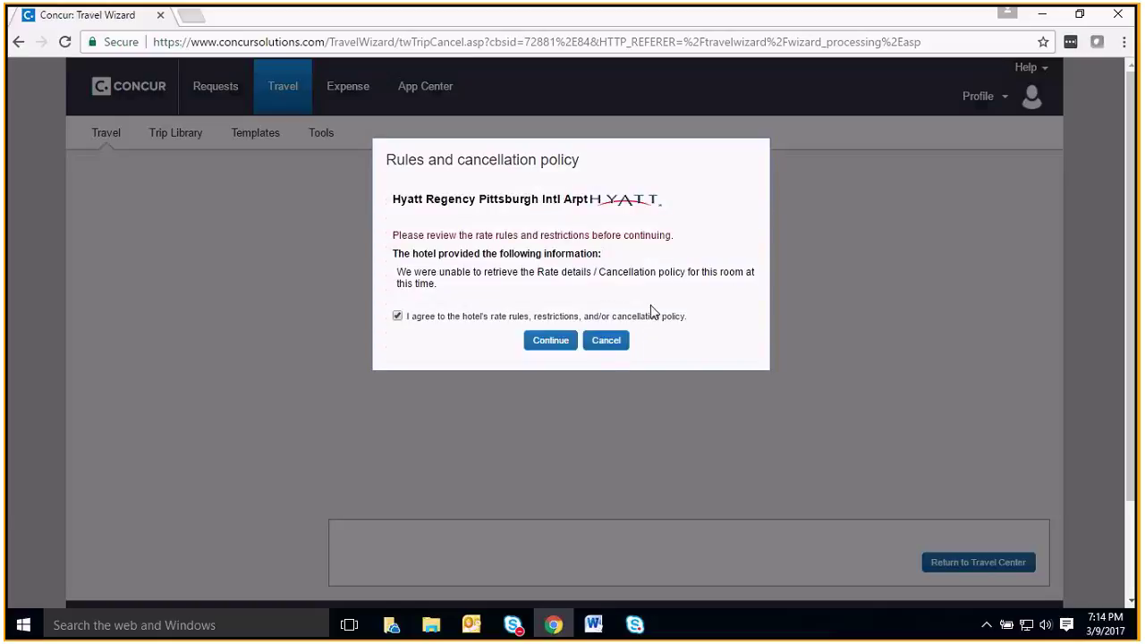
left_click(549, 341)
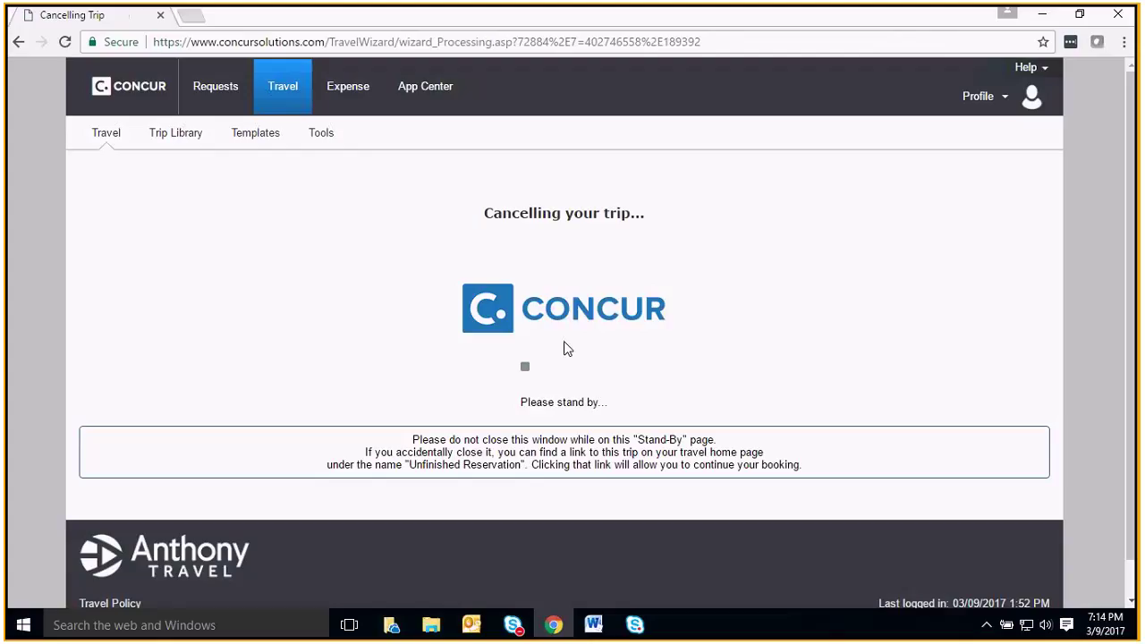